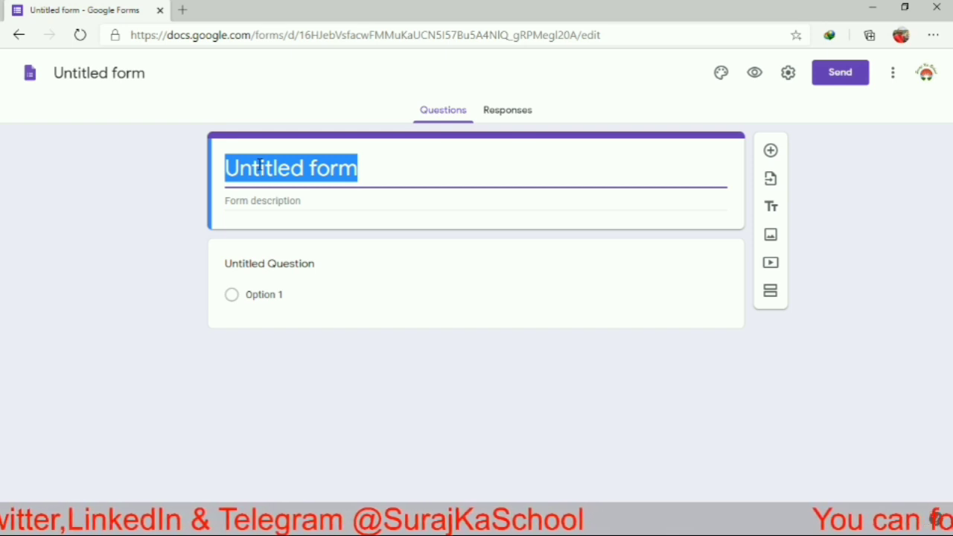
# Step: Set the form's title to "Employee Information"
pyautogui.write('Emp')
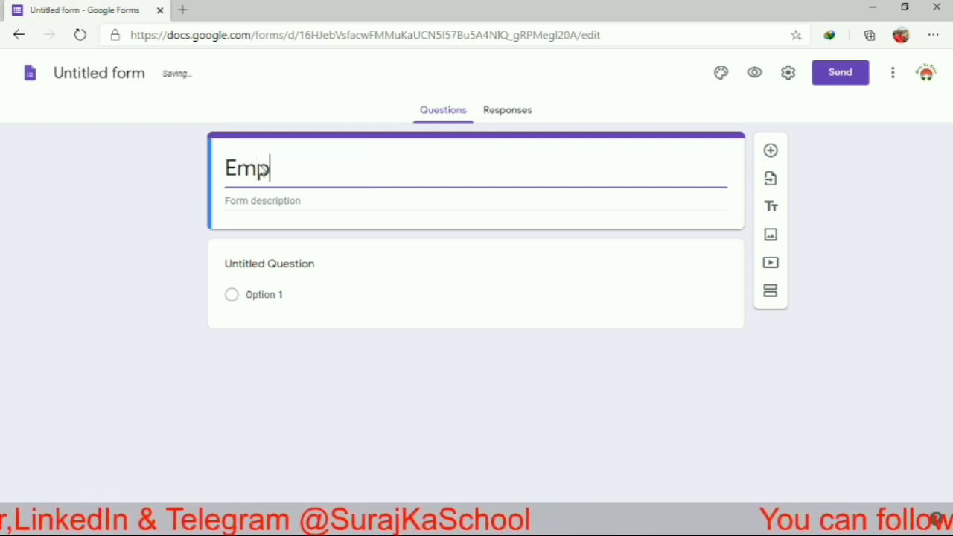
pyautogui.write('loyee Inf')
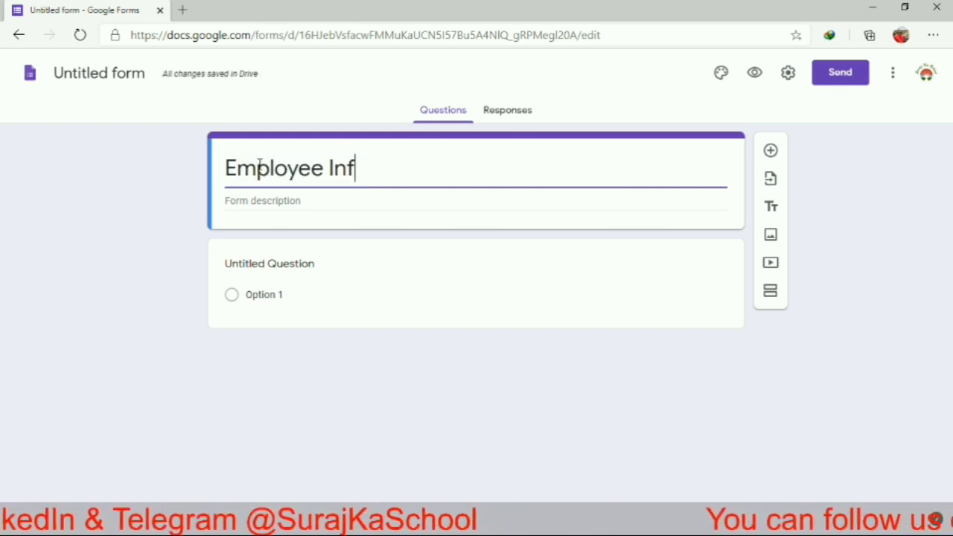
pyautogui.write('ormation')
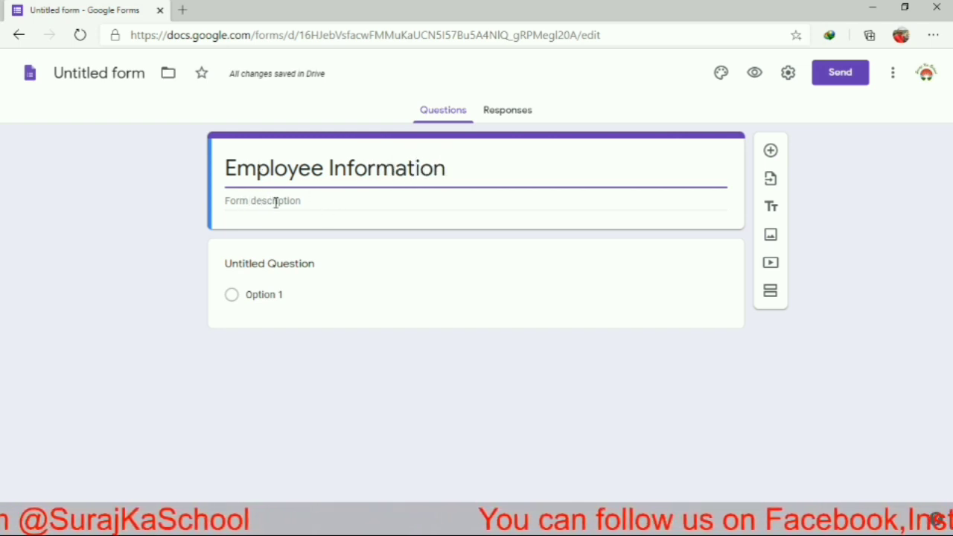
# Step: Fill in the form description with "This form is intended to collect data from ABC limited employees."
pyautogui.click(276, 203)
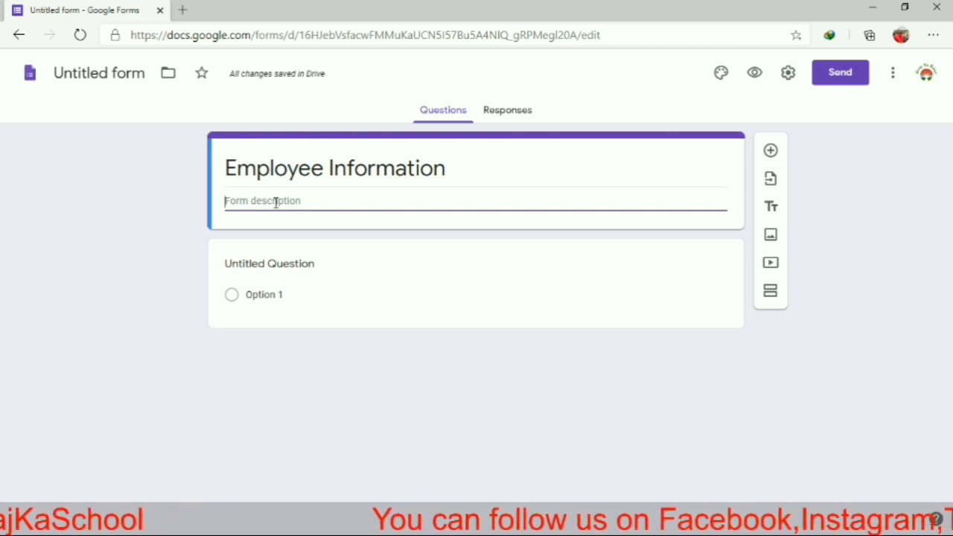
pyautogui.write('This ')
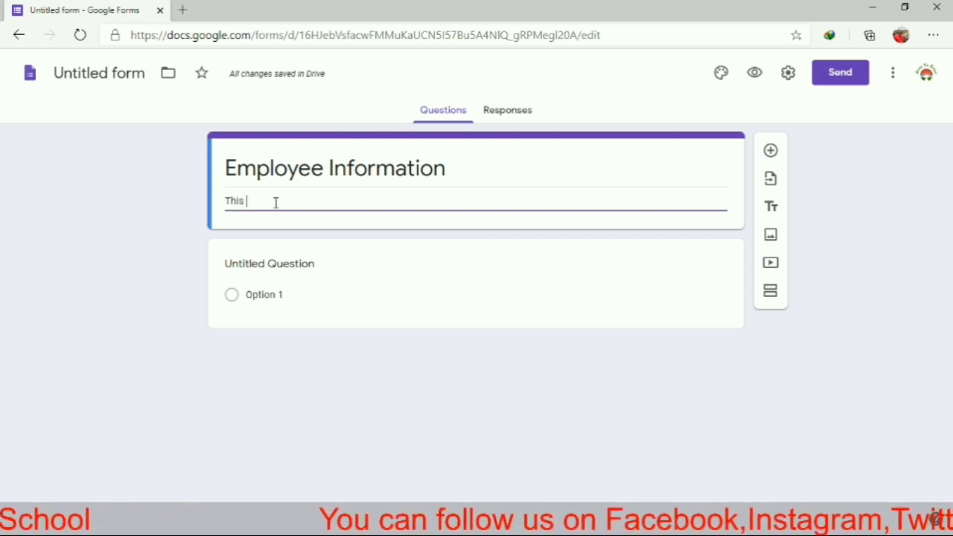
pyautogui.write('form is')
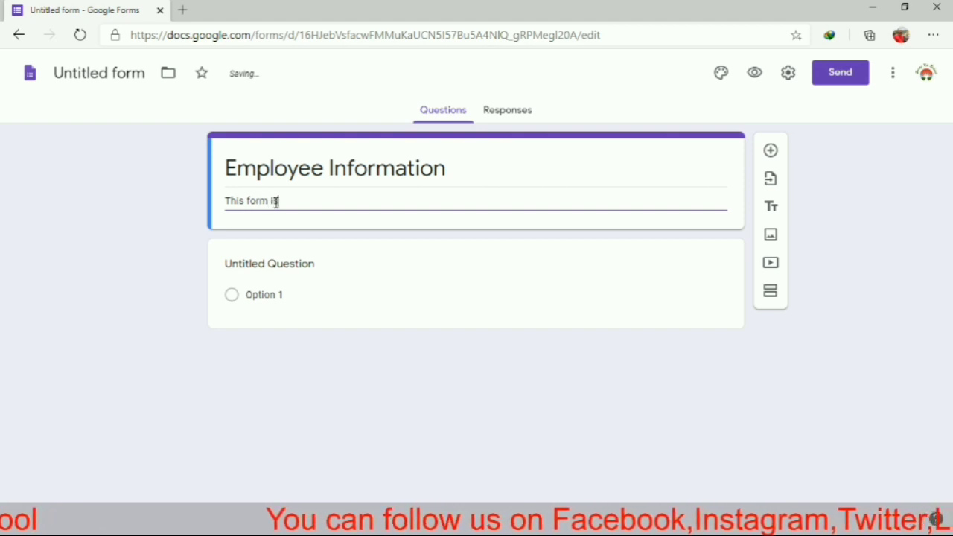
pyautogui.write(' intended to')
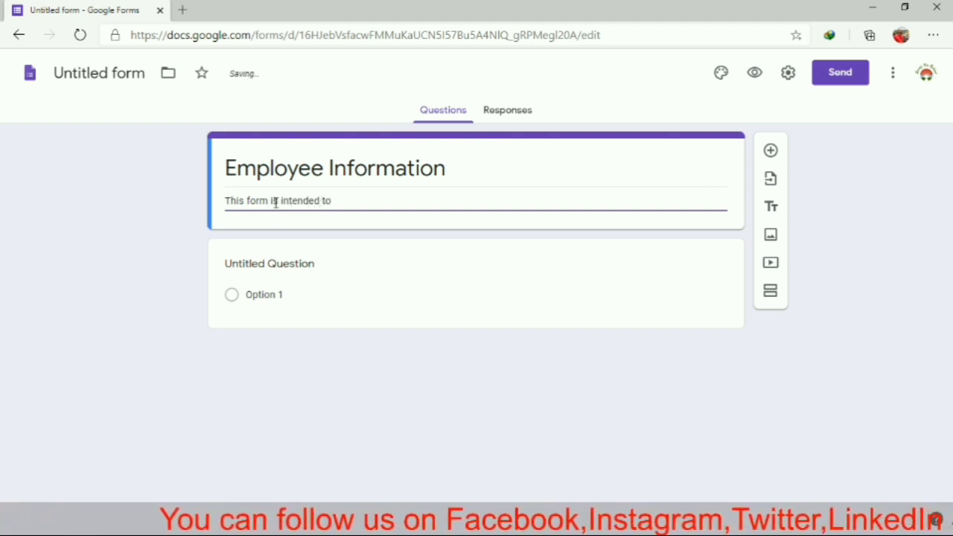
pyautogui.write(' colled')
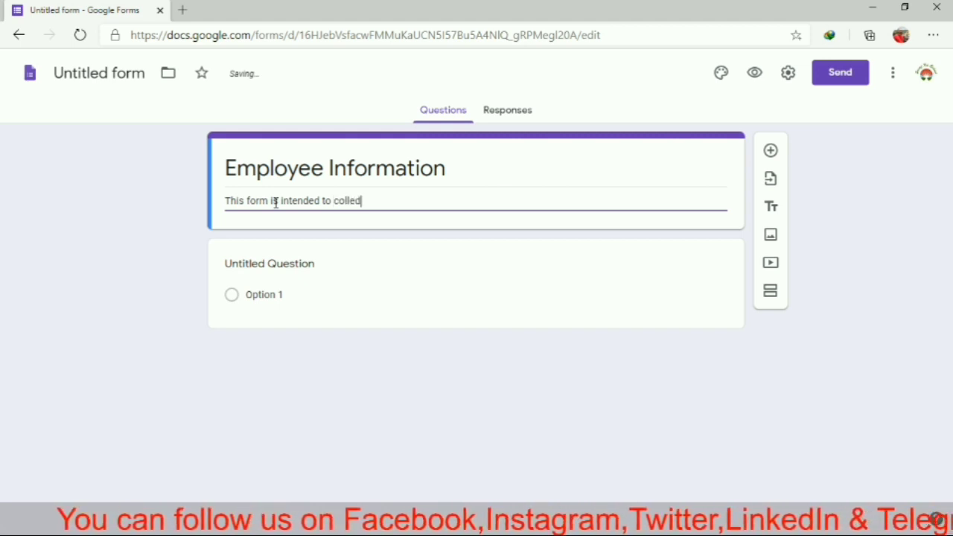
pyautogui.press('BackSpace')
pyautogui.write('c')
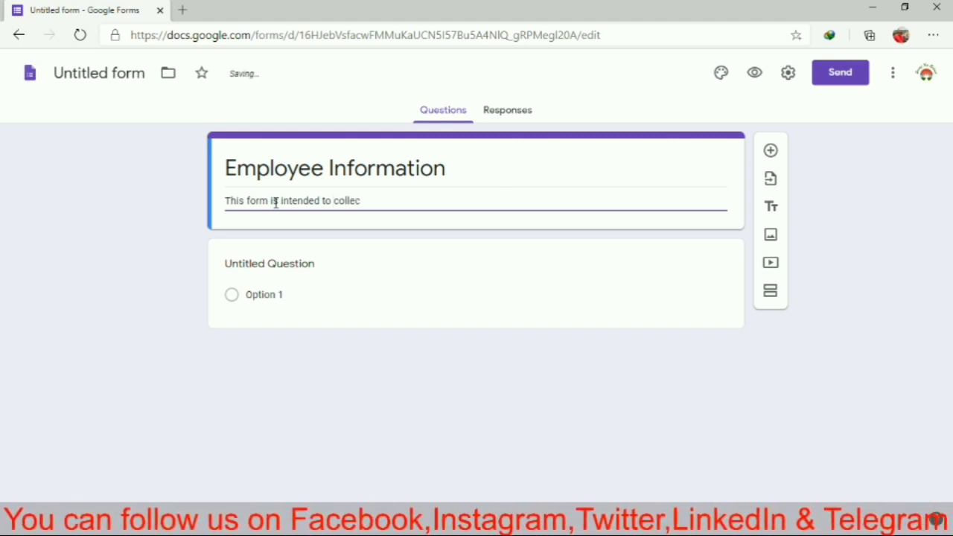
pyautogui.write('t data ')
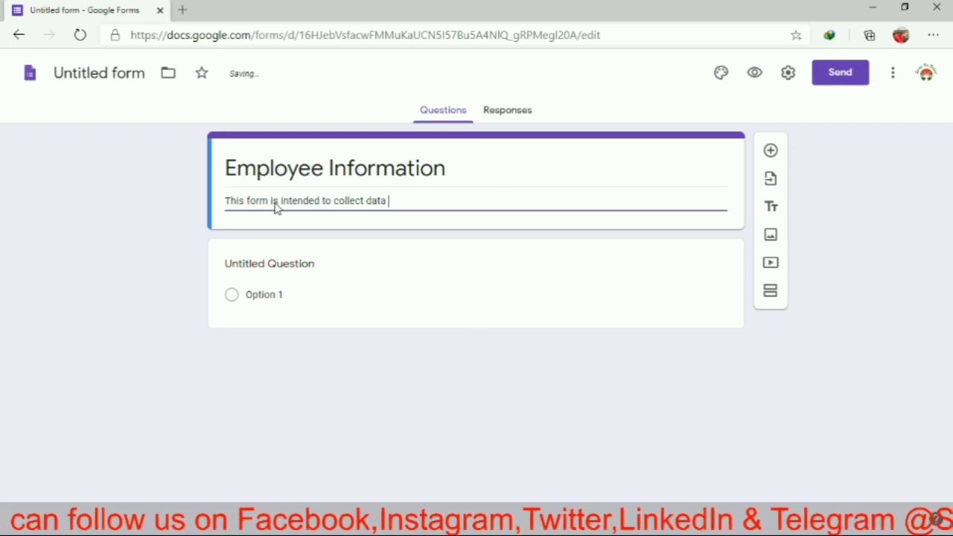
pyautogui.write('from')
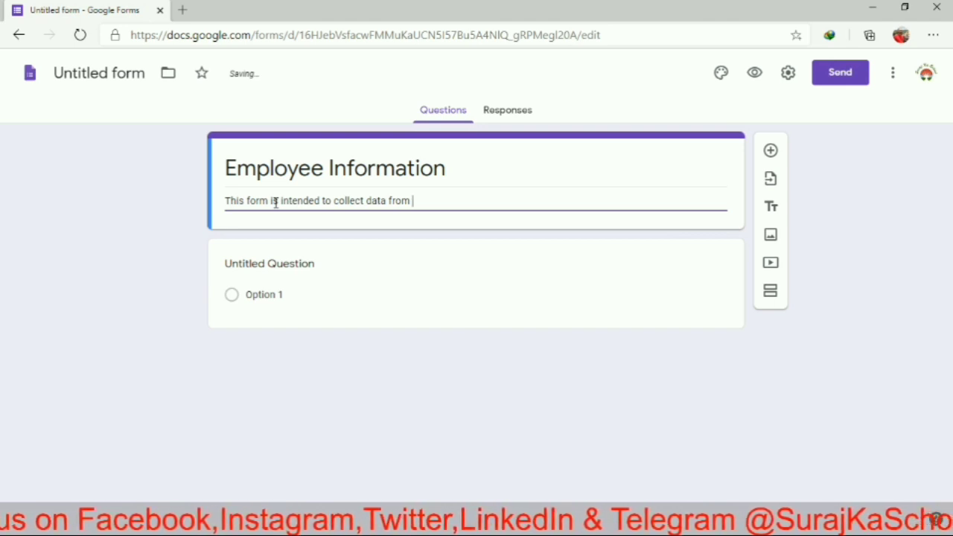
pyautogui.write('a')
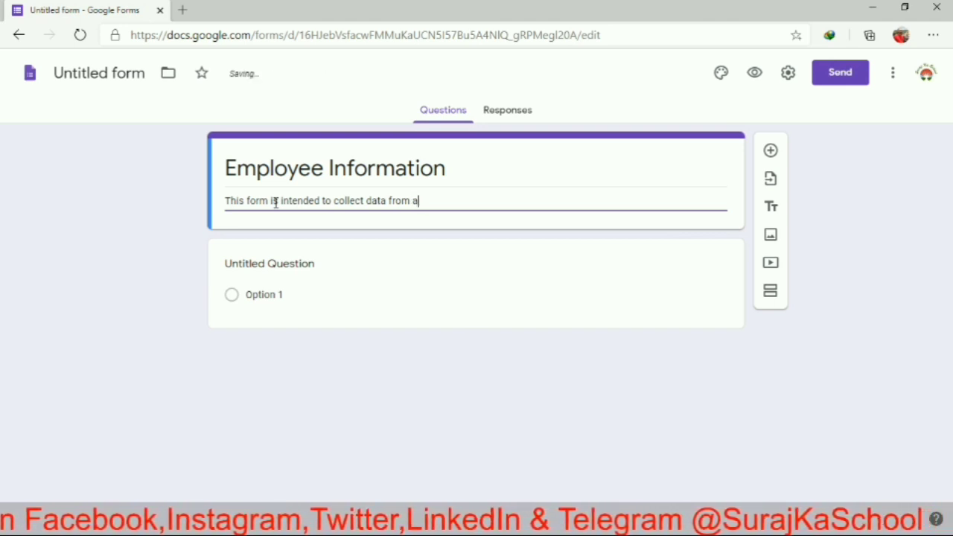
pyautogui.press('BackSpace')
pyautogui.write('AB')
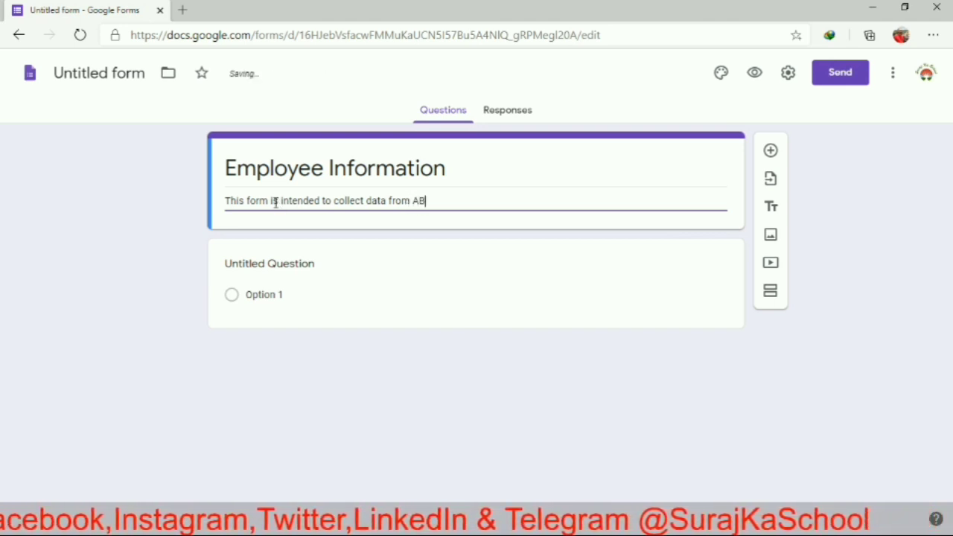
pyautogui.write('C limi')
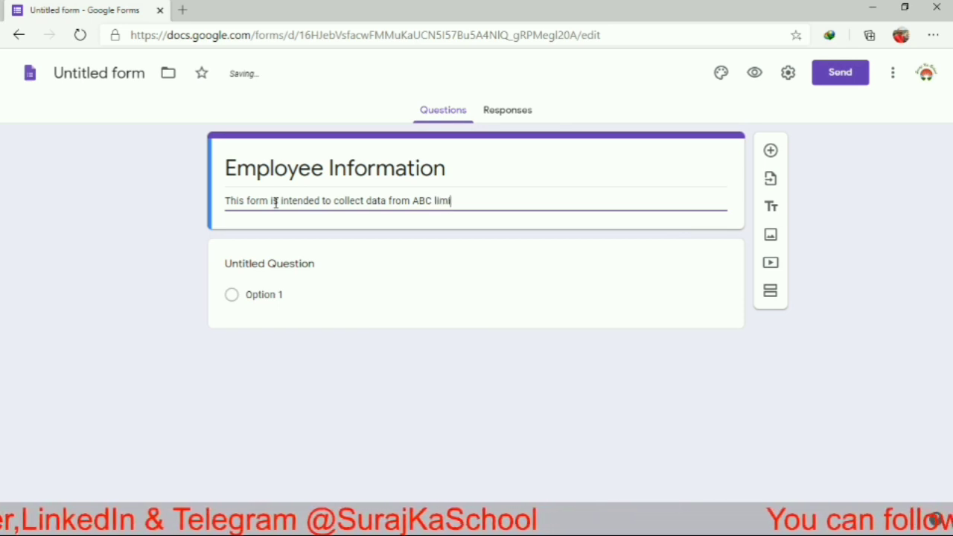
pyautogui.write('ted empl')
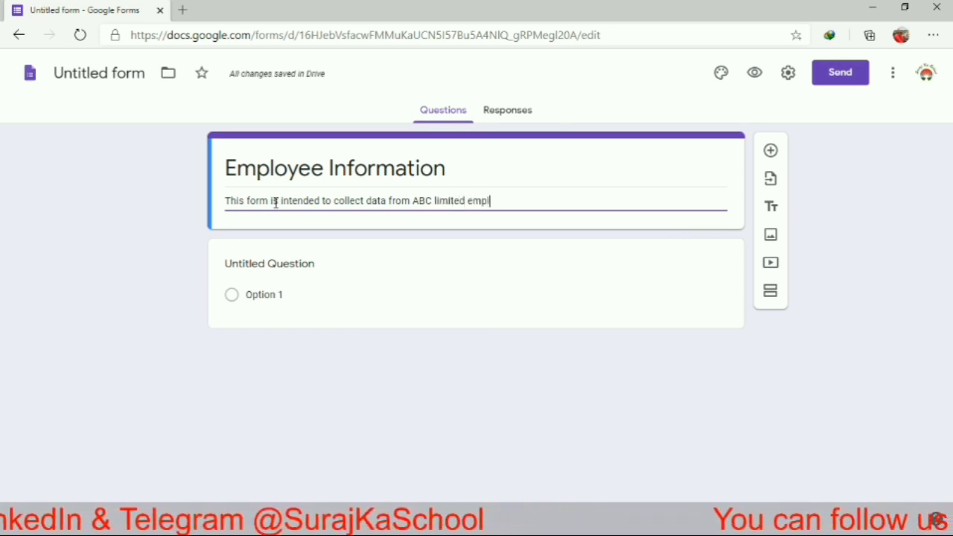
pyautogui.write('oyees.')
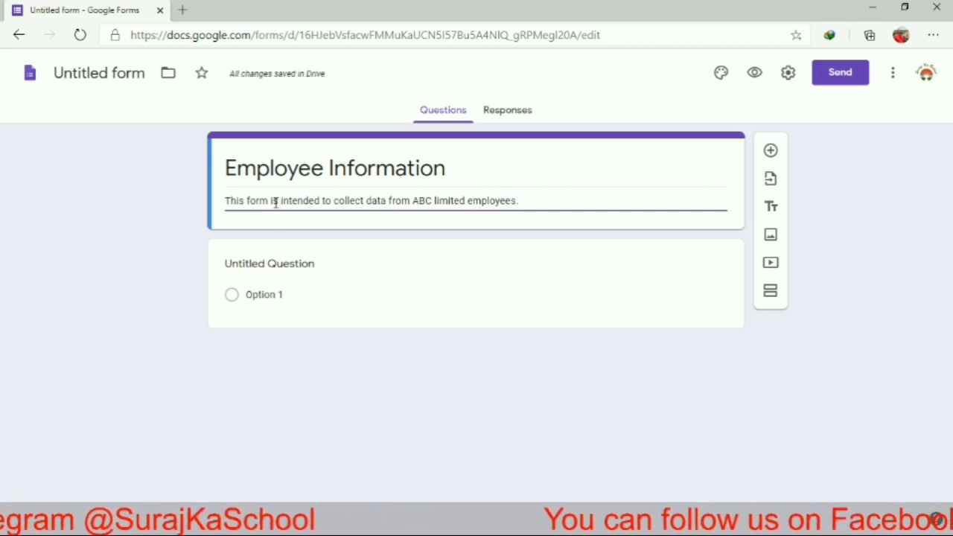
# Step: Make the first question a Short answer question with the text "What is your Name?"
pyautogui.click(226, 265)
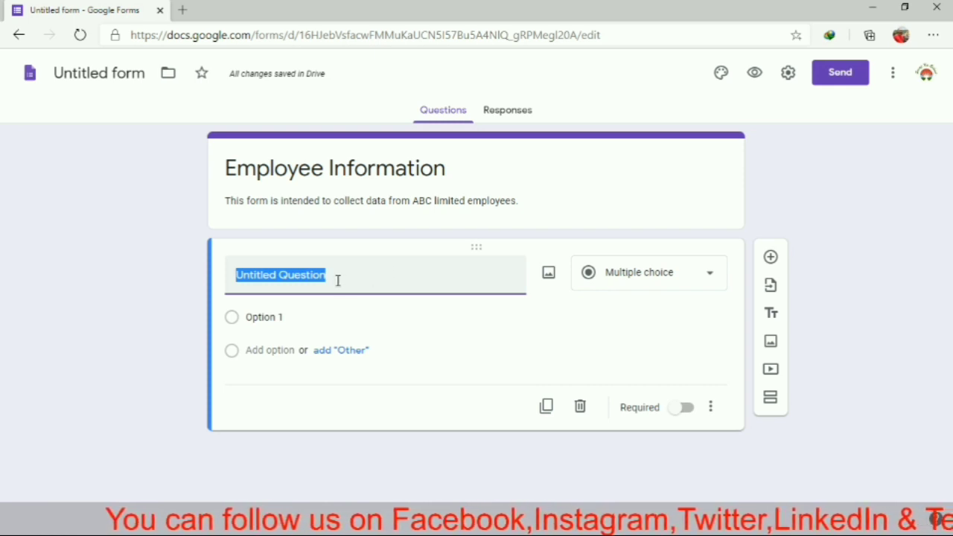
pyautogui.click(663, 277)
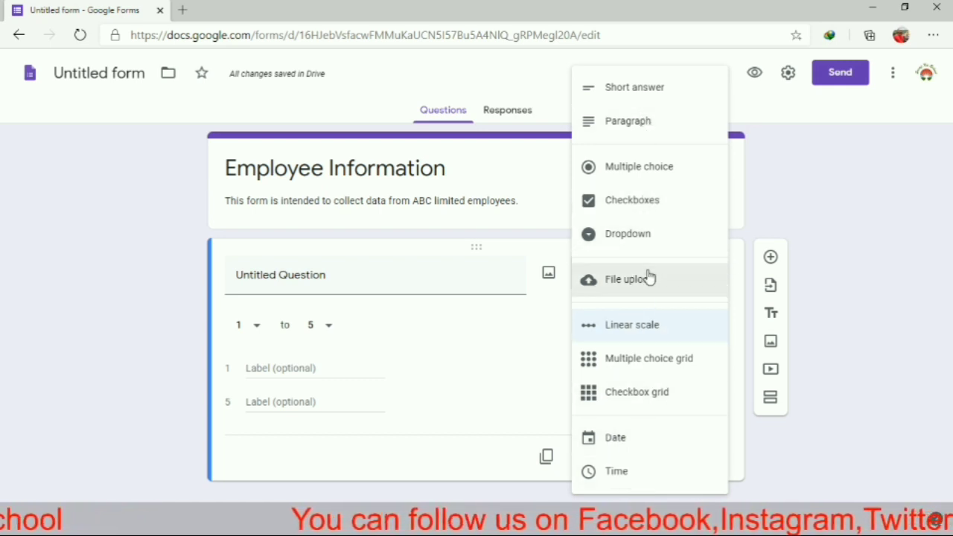
pyautogui.click(637, 88)
pyautogui.click(333, 280)
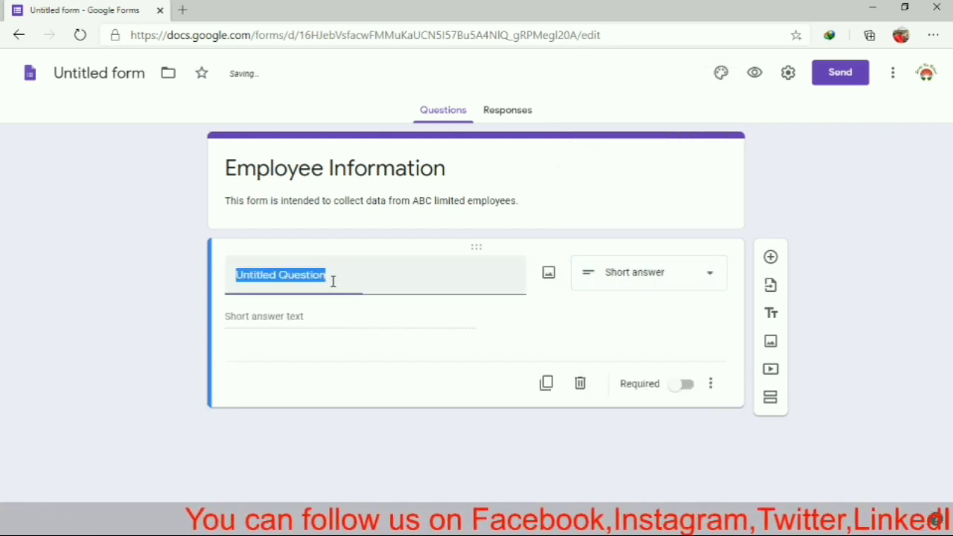
pyautogui.write('What ')
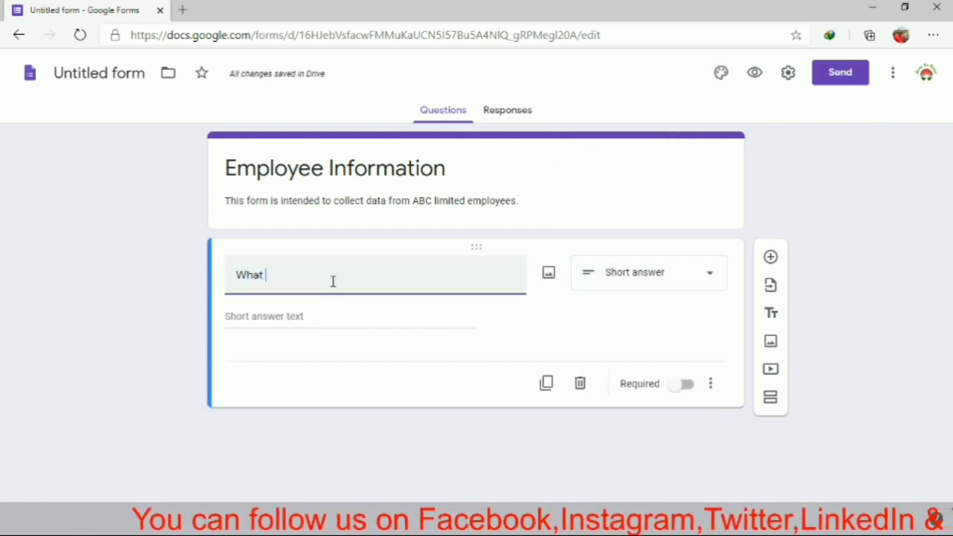
pyautogui.write('is your N')
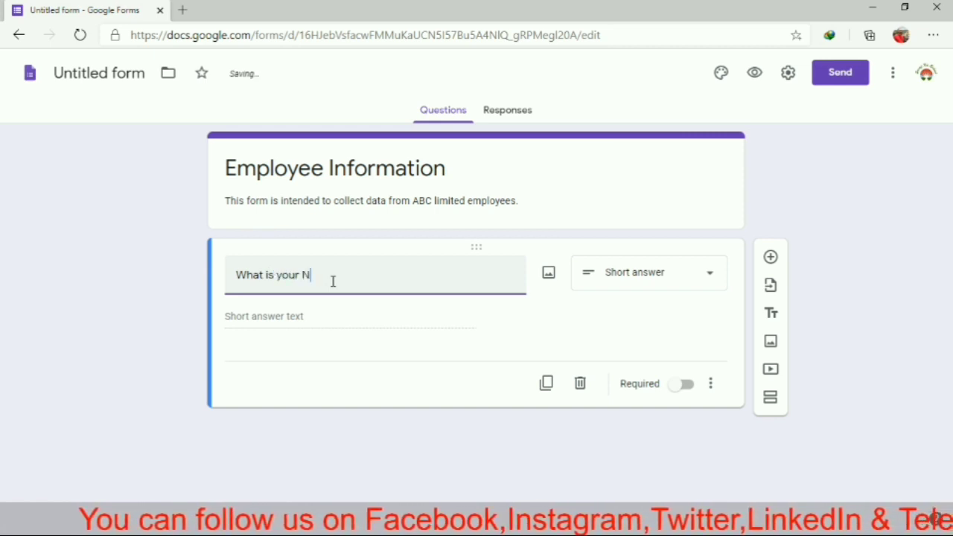
pyautogui.write('ame?')
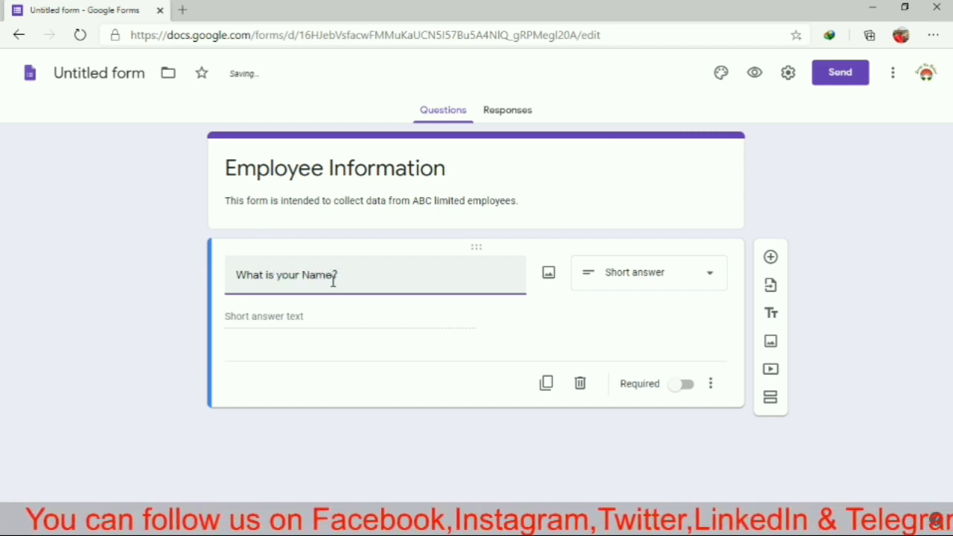
# Step: Mark the name question as required and look at its additional options for description and response validation
pyautogui.click(305, 324)
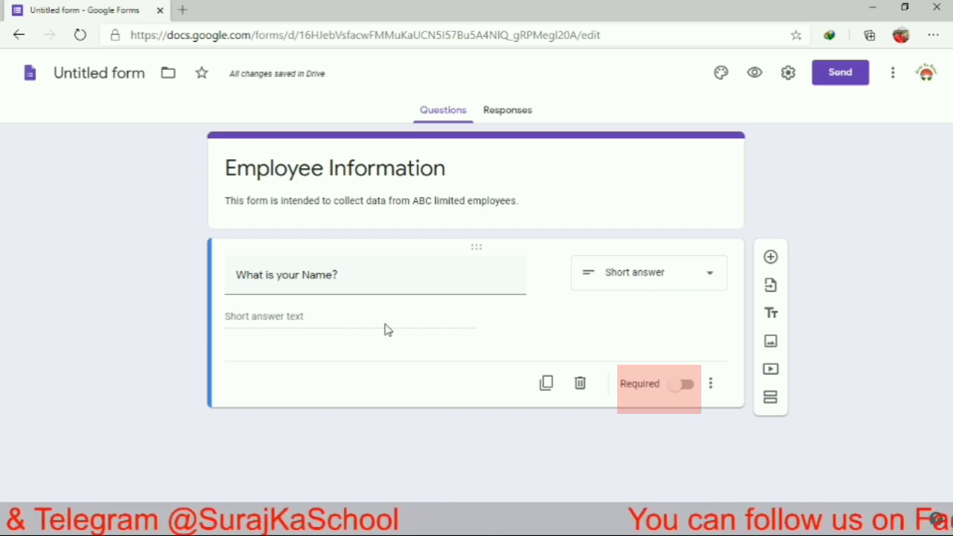
pyautogui.click(675, 392)
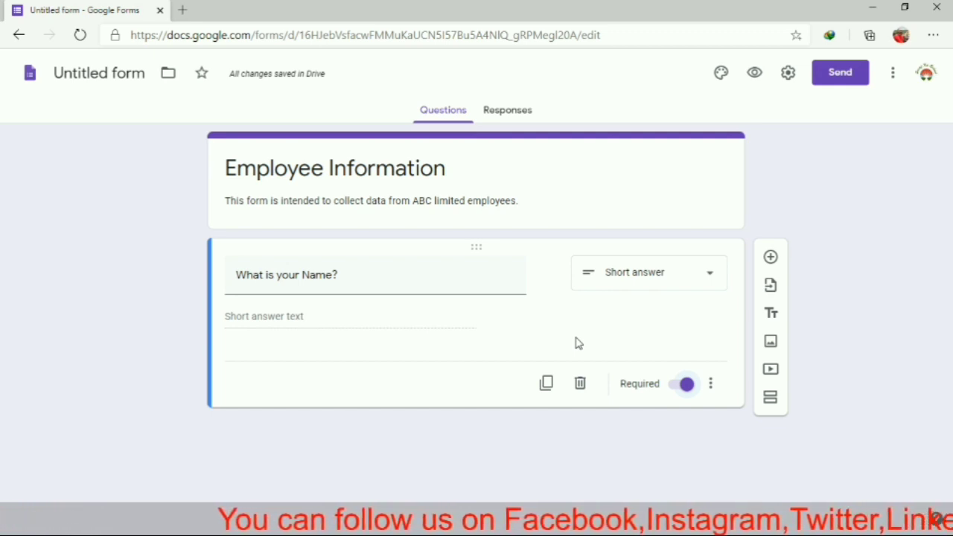
pyautogui.click(710, 385)
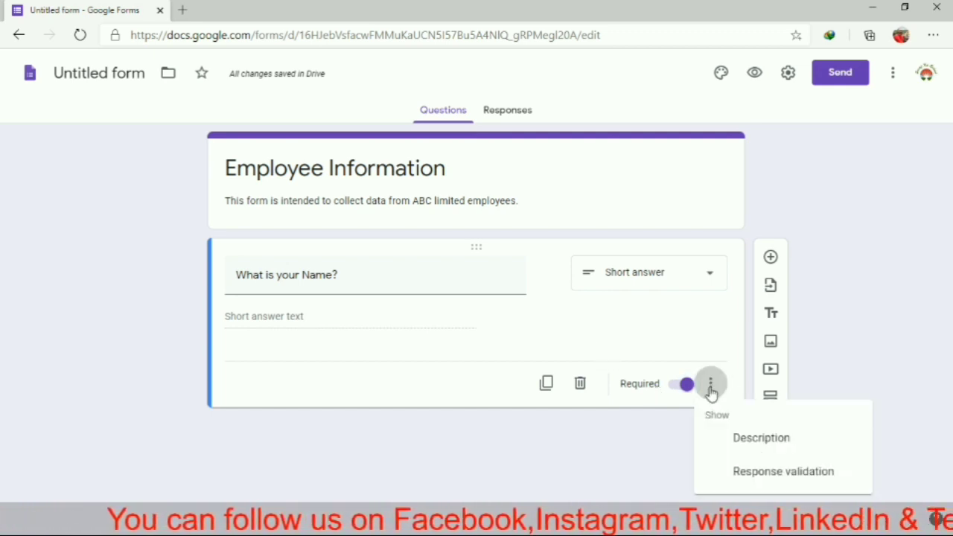
pyautogui.click(738, 439)
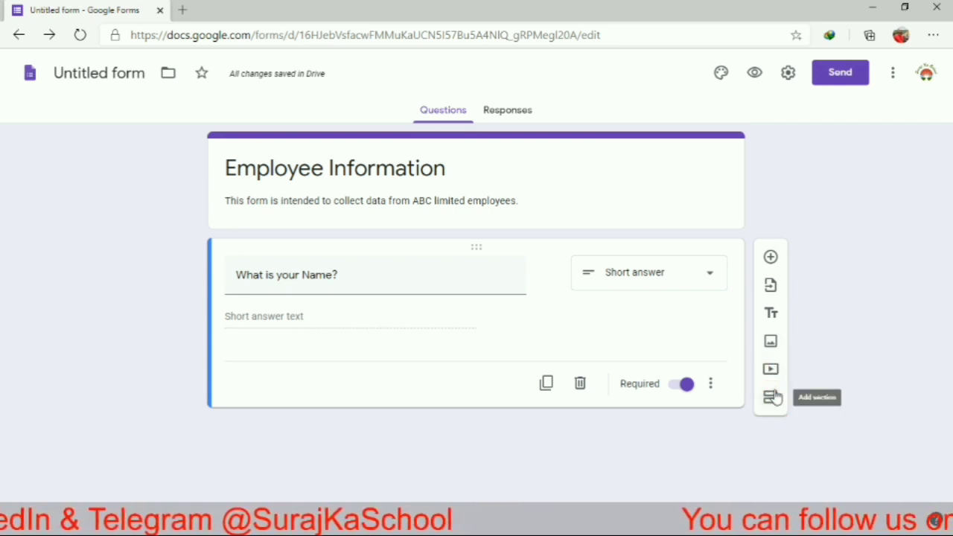
# Step: Look through the existing and previously selected forms offered for importing questions, without importing any
pyautogui.click(770, 287)
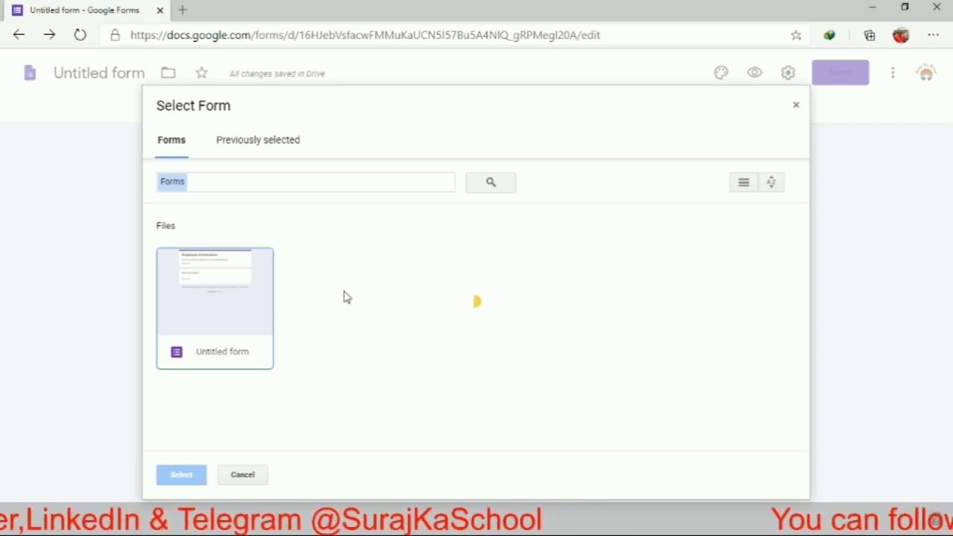
pyautogui.click(267, 133)
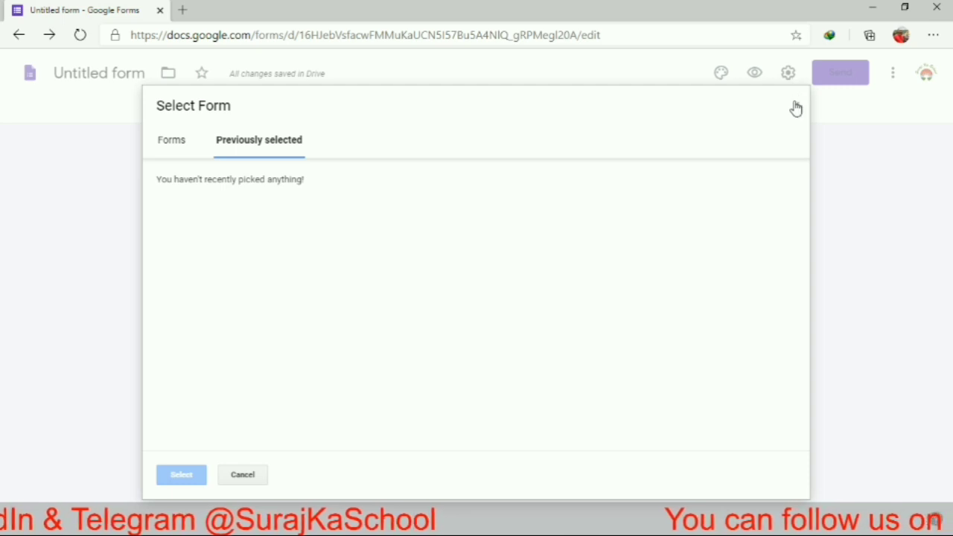
pyautogui.click(795, 105)
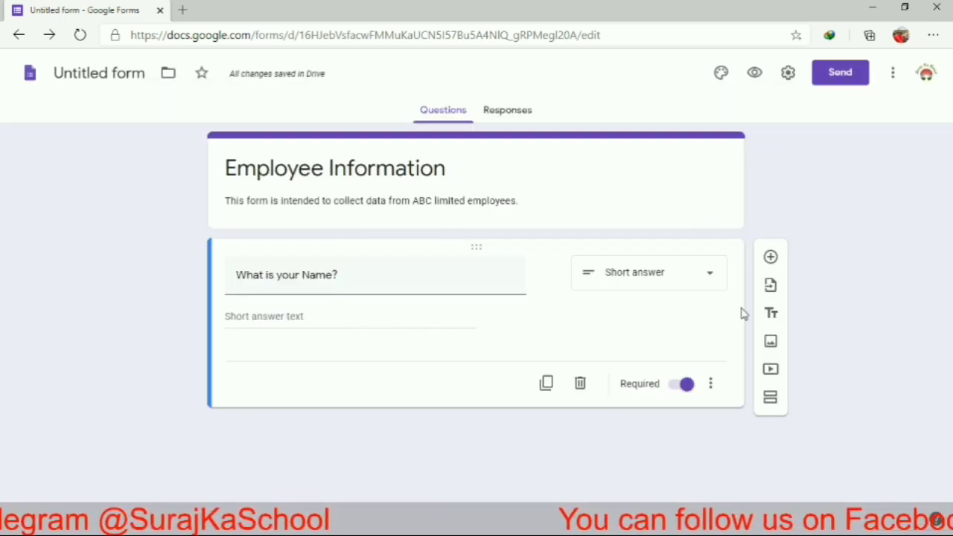
# Step: Add a second question with the text "What is your Designation?" and set its type to Dropdown
pyautogui.click(771, 257)
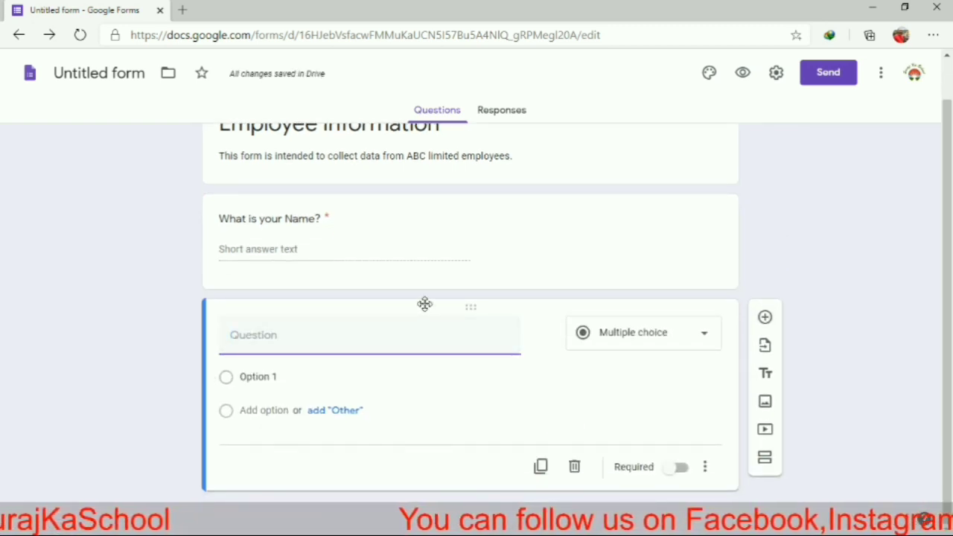
pyautogui.scroll(1, 404, 328)
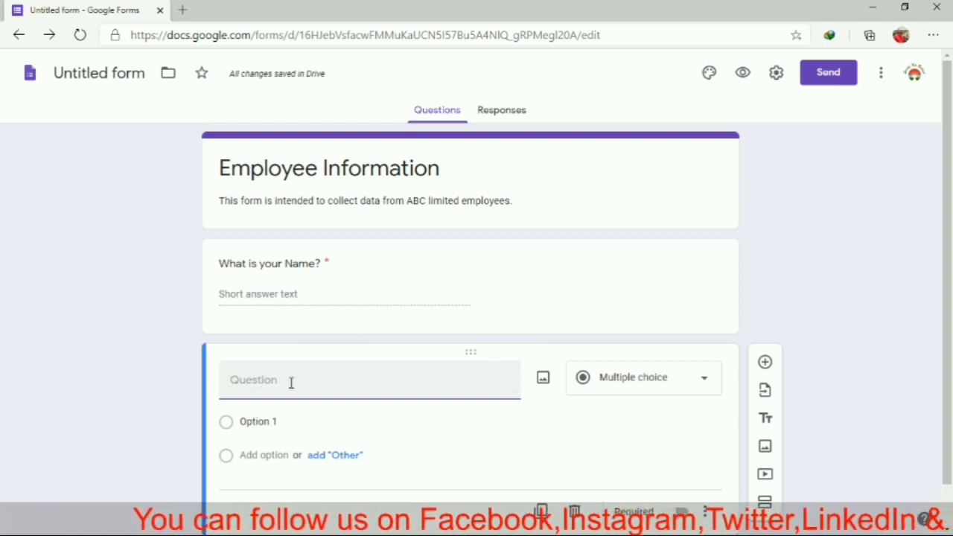
pyautogui.write('What is ')
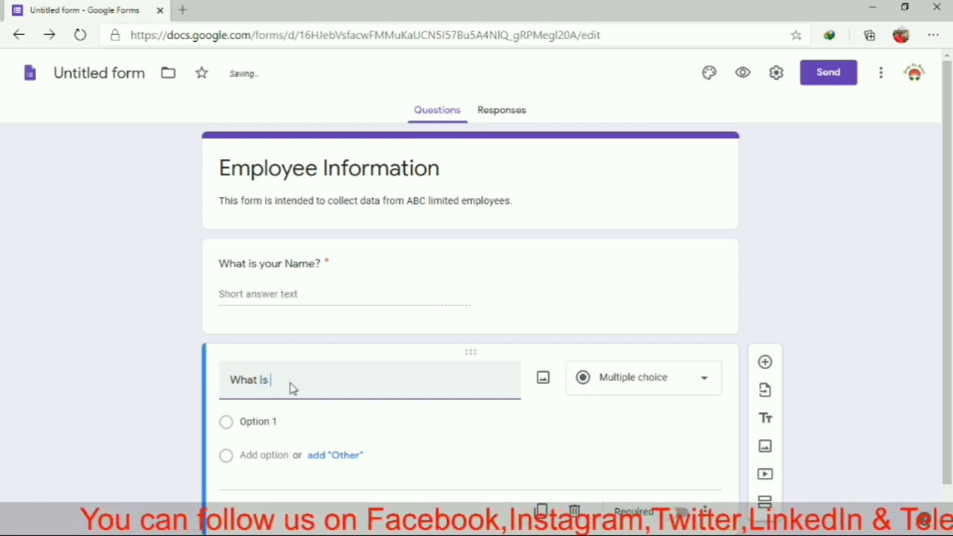
pyautogui.write('your')
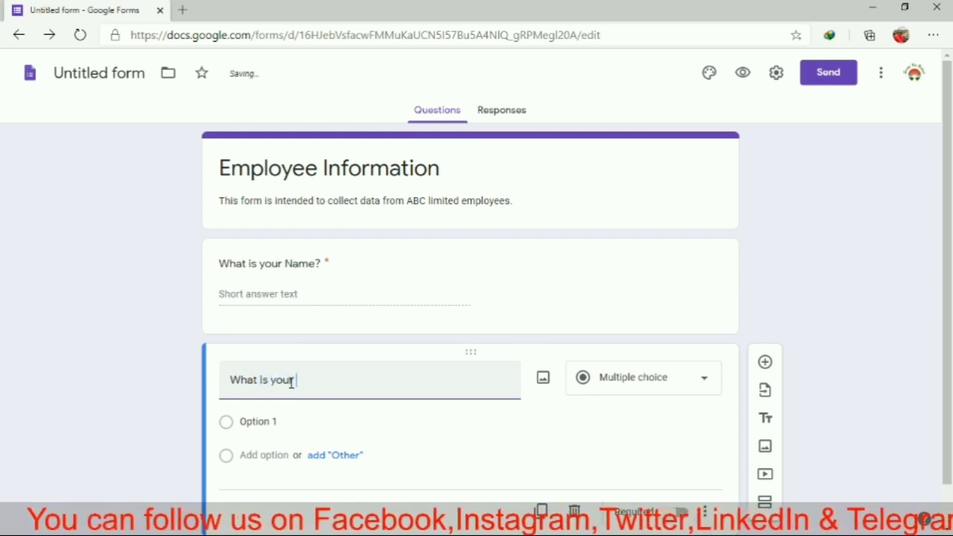
pyautogui.write('Designation?')
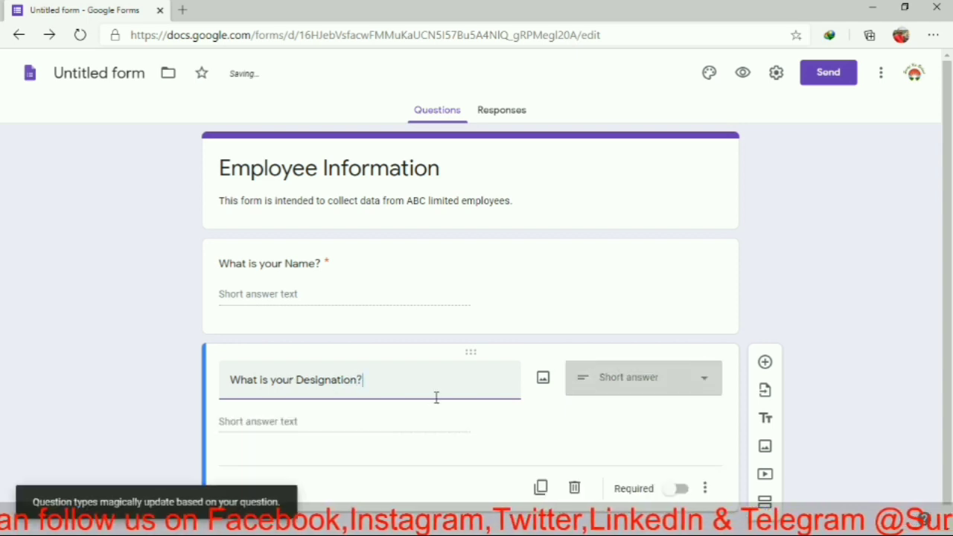
pyautogui.click(629, 382)
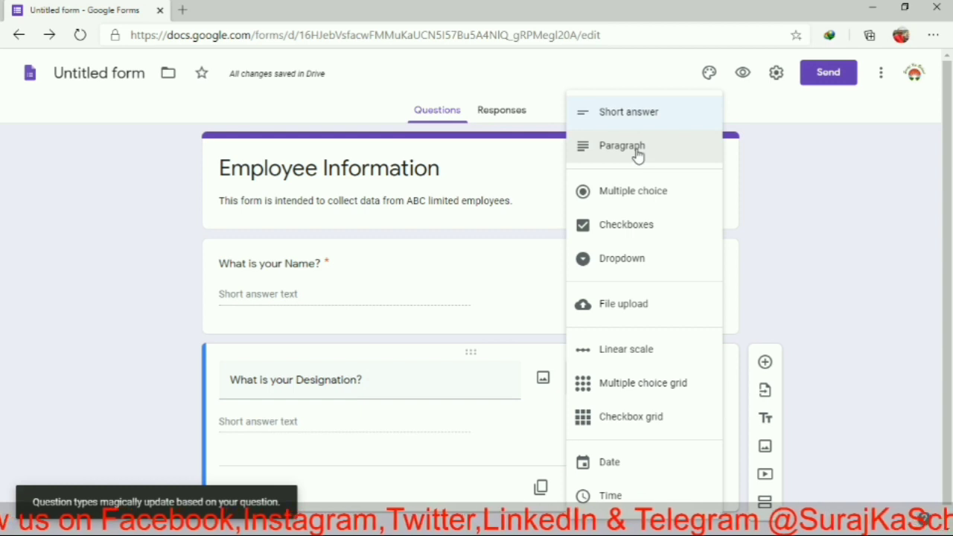
pyautogui.click(631, 260)
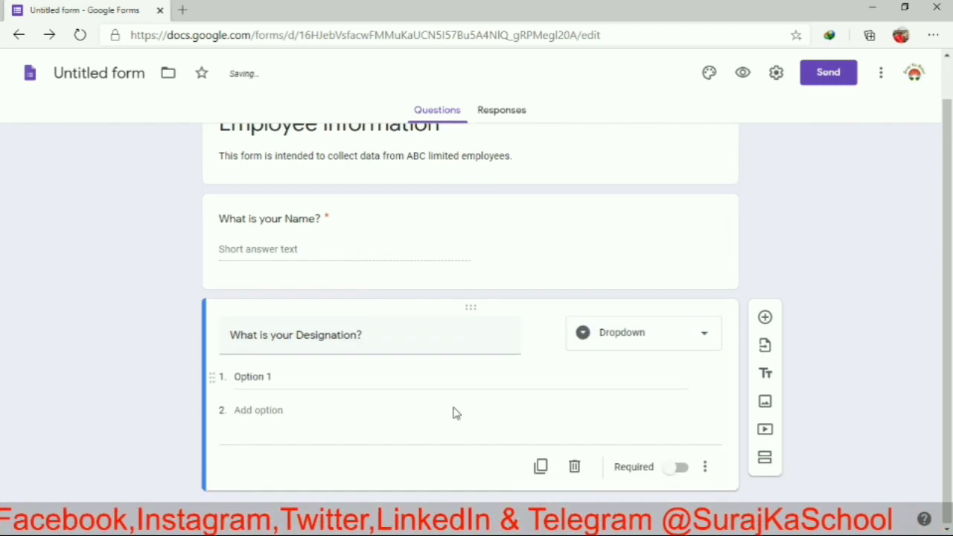
# Step: Enter "Manger" and "Supervisor" as the first two choices of the designation question
pyautogui.click(291, 376)
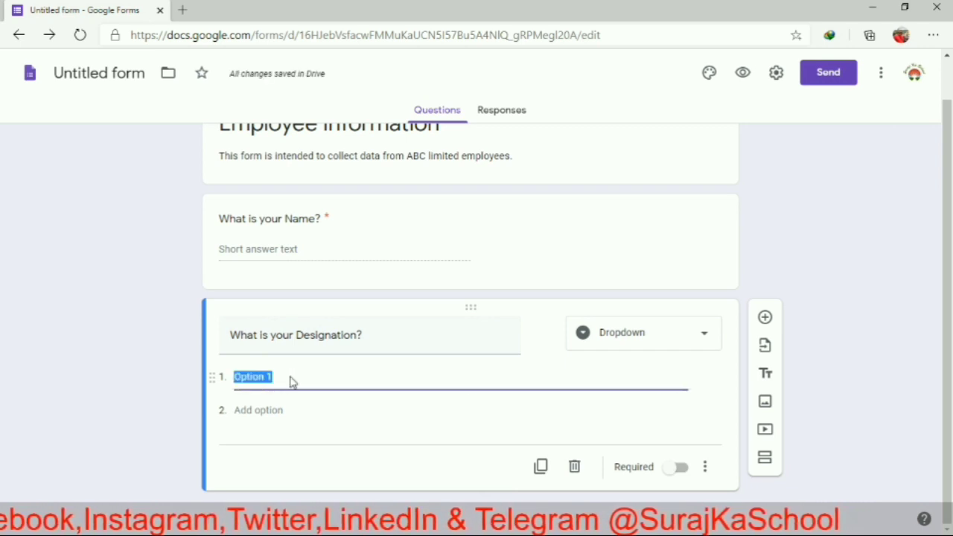
pyautogui.write('Manger')
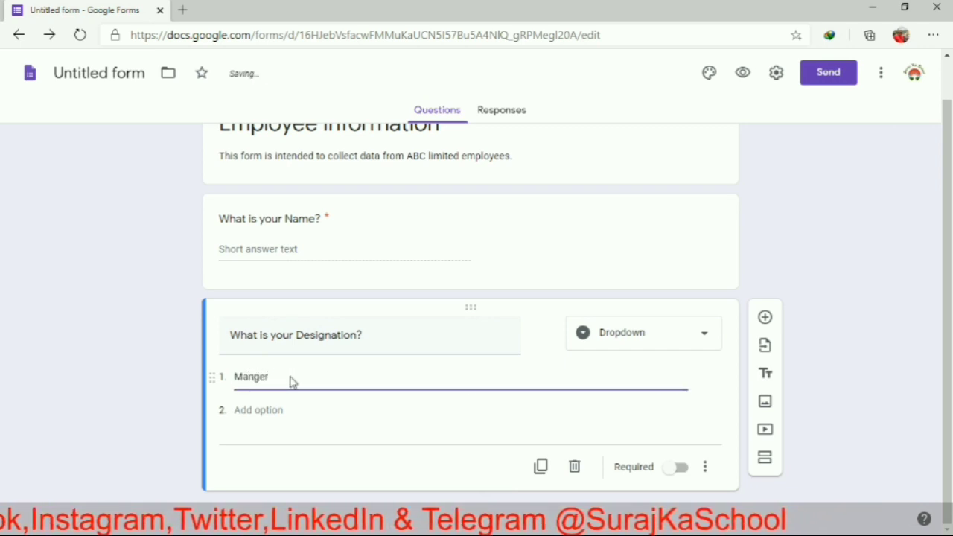
pyautogui.press('Tab')
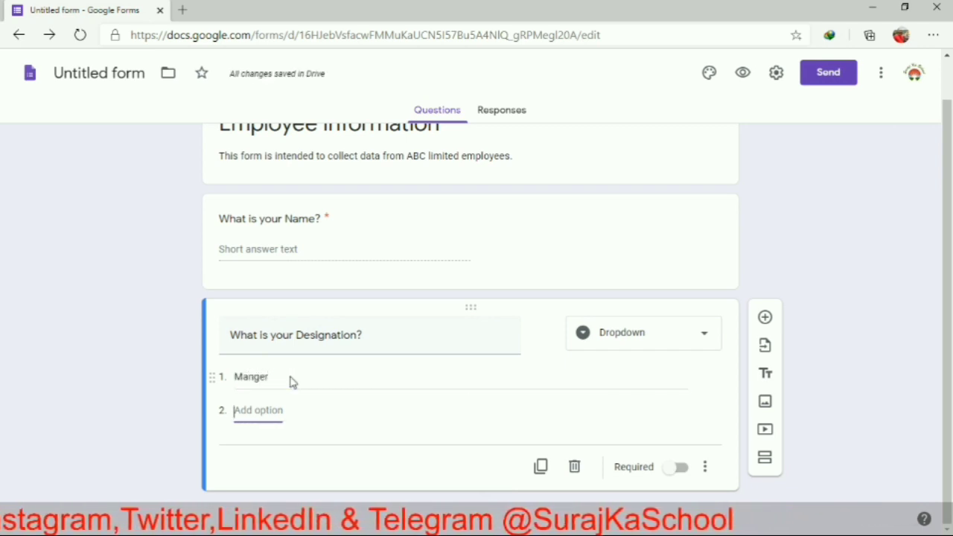
pyautogui.write('S')
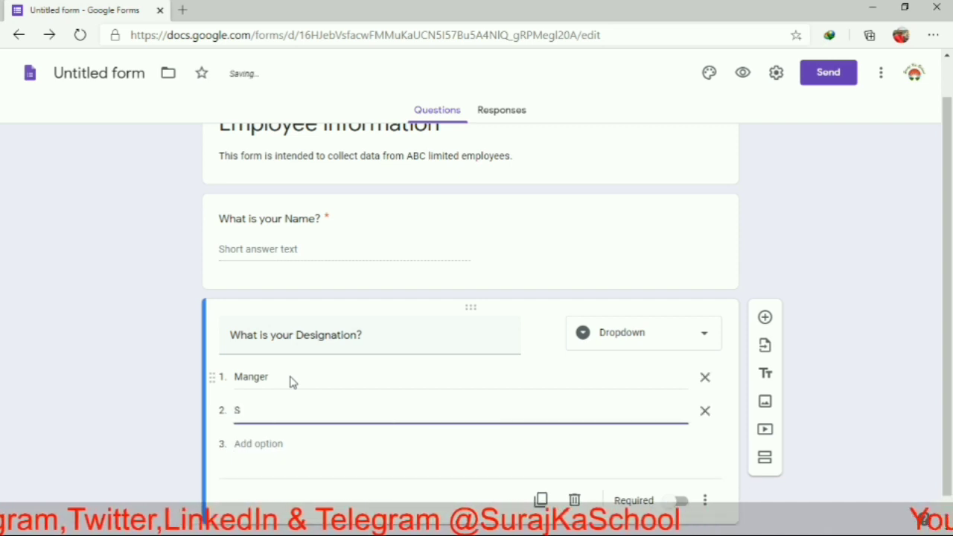
pyautogui.write('upervisor')
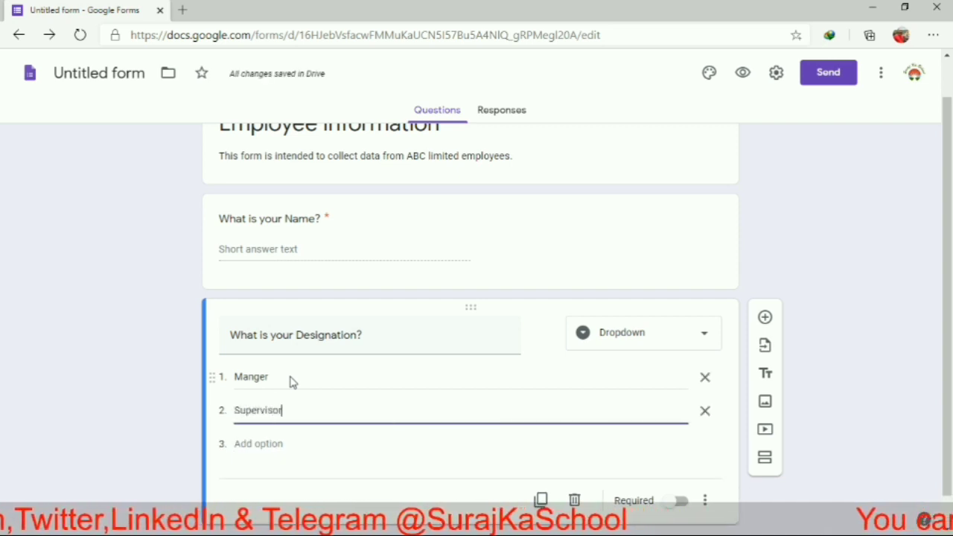
# Step: Add "Engineer" and "Worker" as the third and fourth designation choices and mark the question as required
pyautogui.press('Tab')
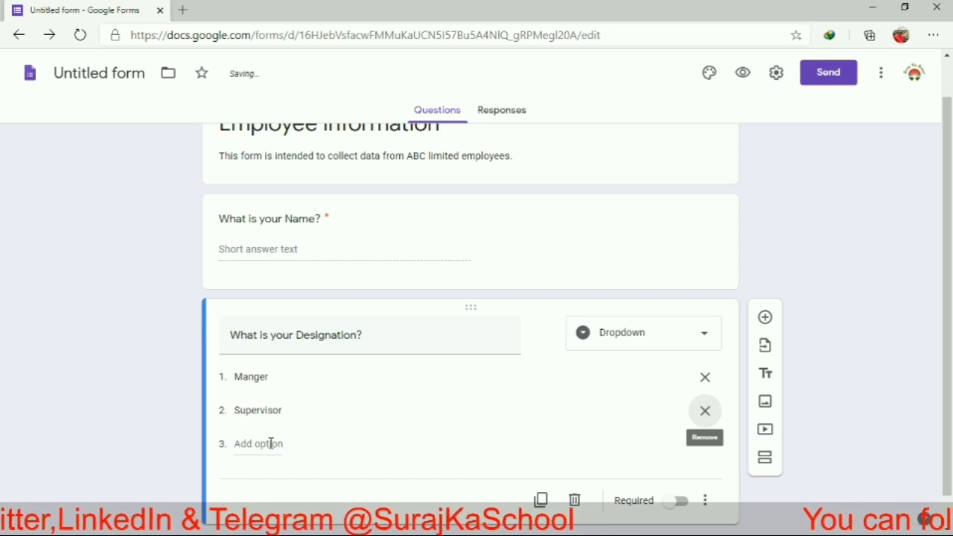
pyautogui.click(270, 443)
pyautogui.write('Engi')
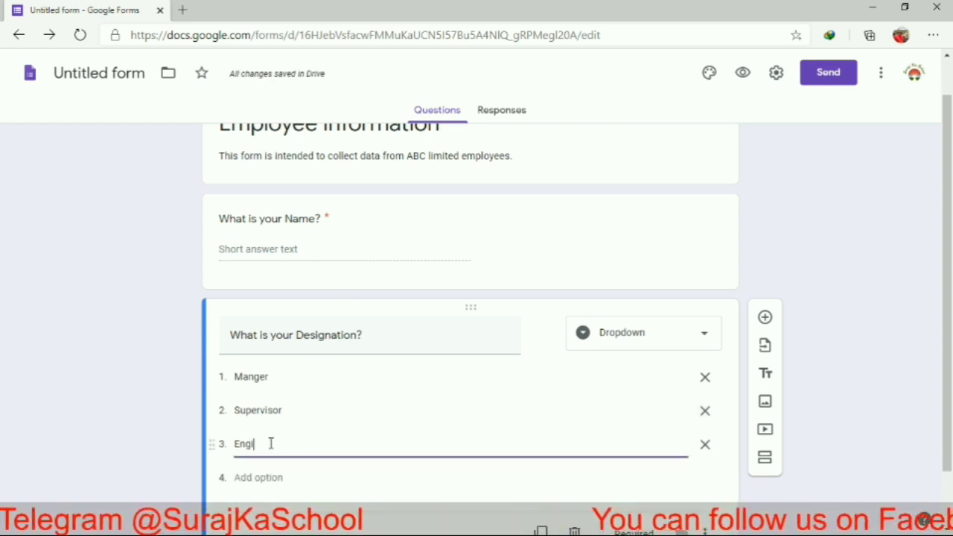
pyautogui.write('neer')
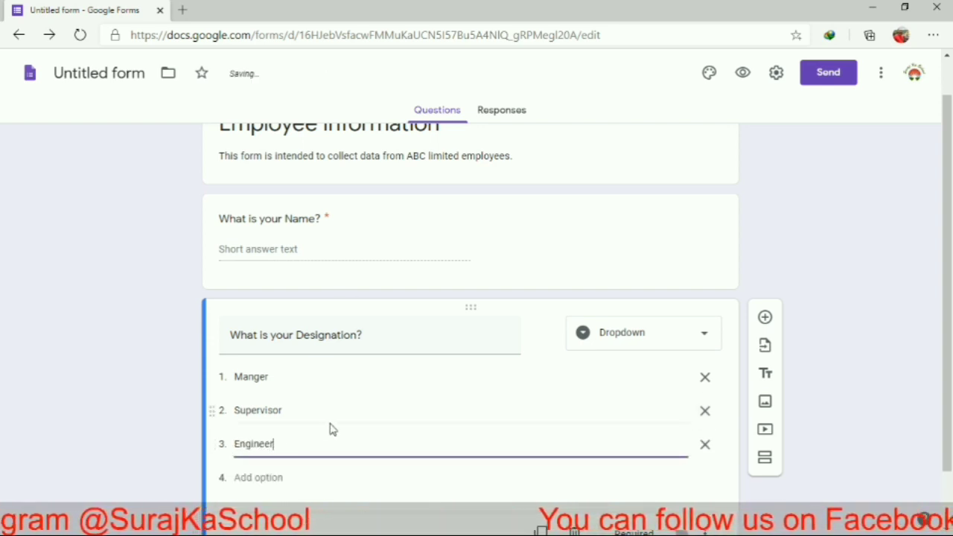
pyautogui.press('Return')
pyautogui.write('Worker')
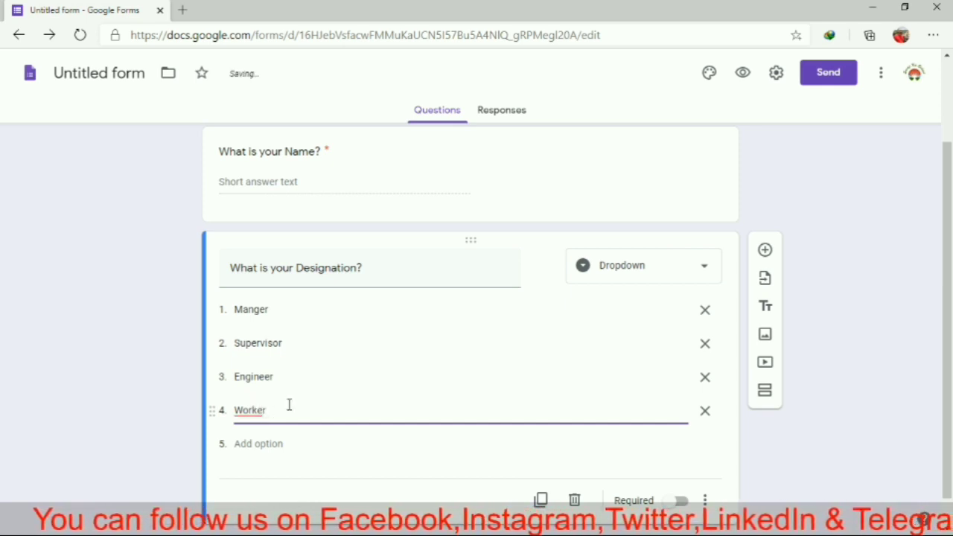
pyautogui.click(678, 501)
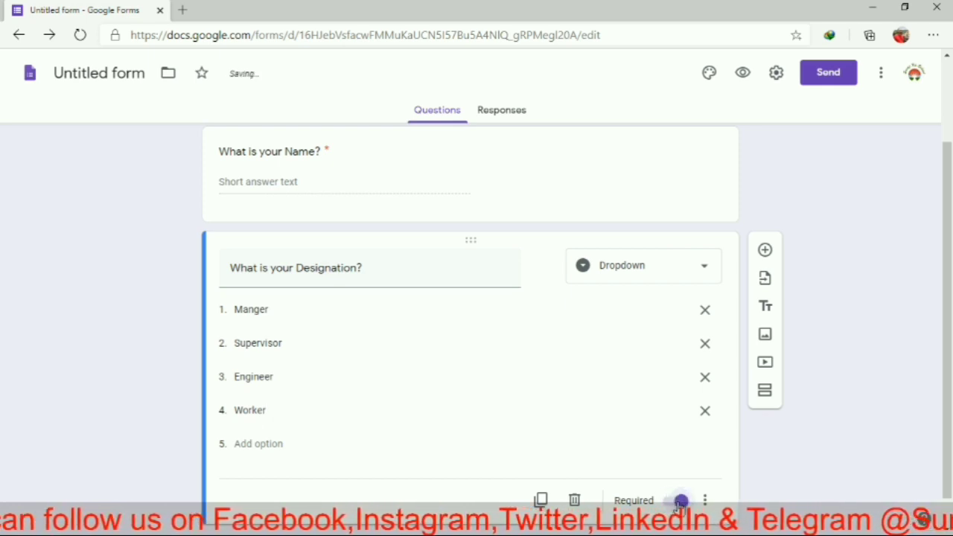
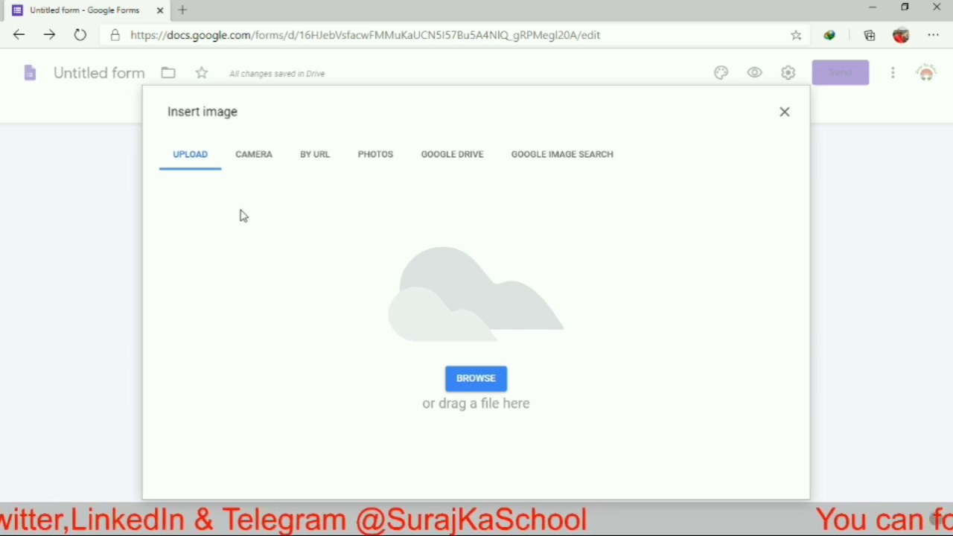
# Step: Look through the camera, URL, Photos, Google Drive and Google image search sources without inserting an image, and open the untitled question's type choices
pyautogui.click(265, 159)
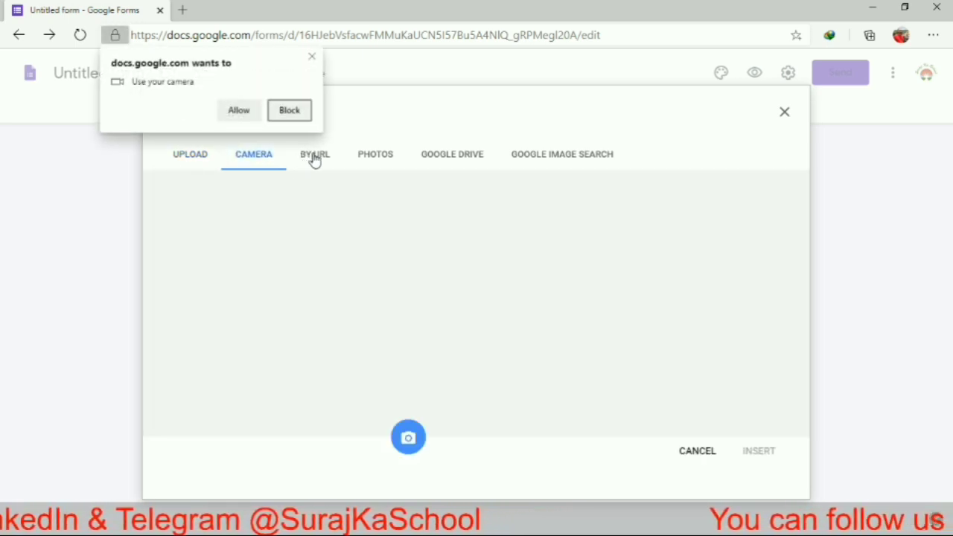
pyautogui.click(313, 158)
pyautogui.click(380, 161)
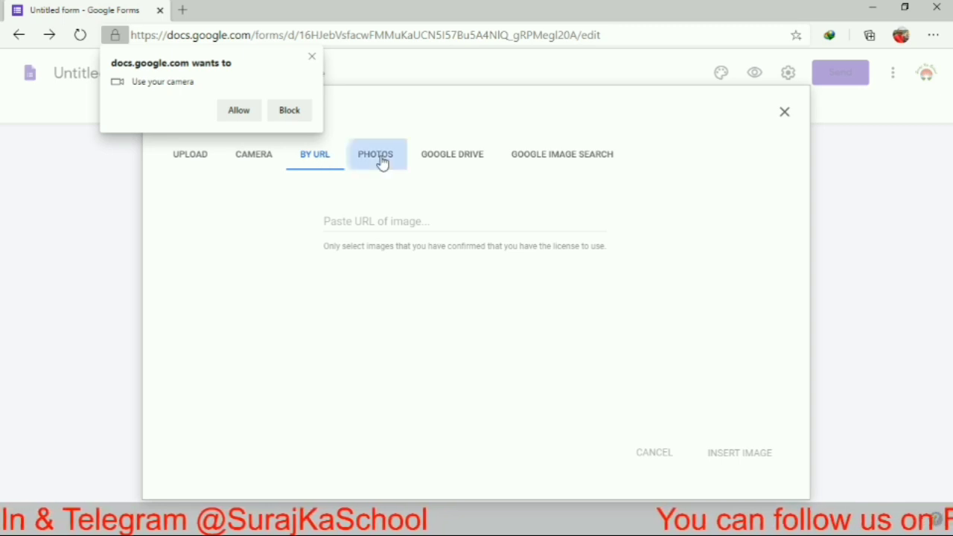
pyautogui.click(440, 160)
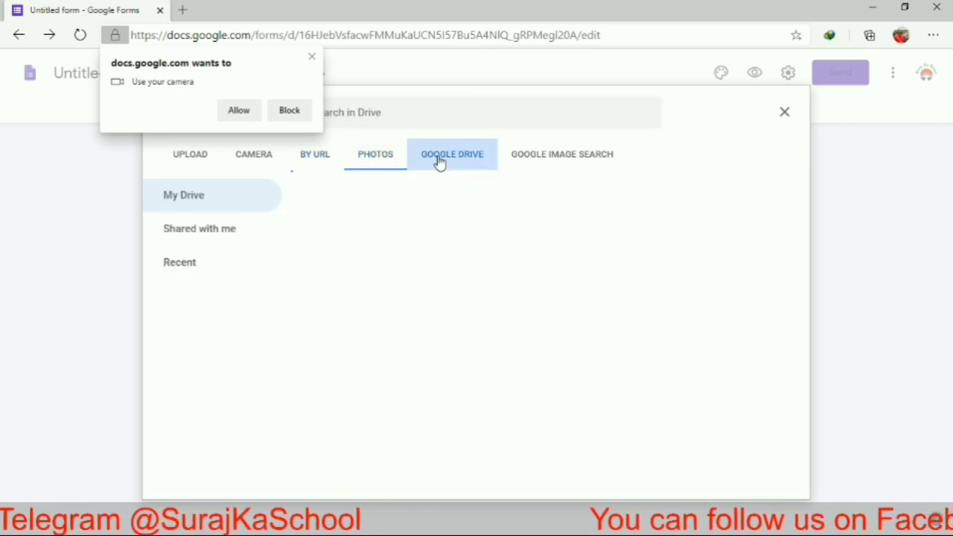
pyautogui.click(552, 159)
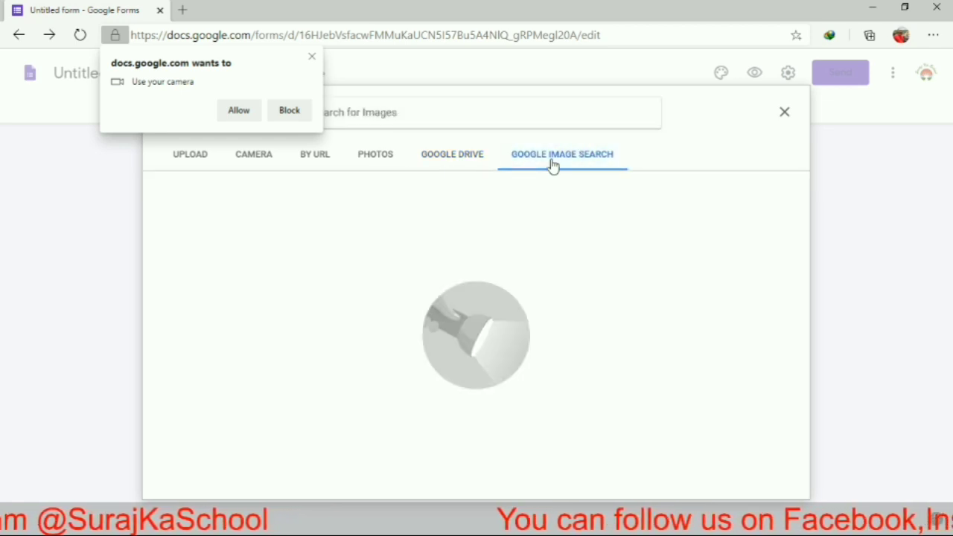
pyautogui.click(312, 57)
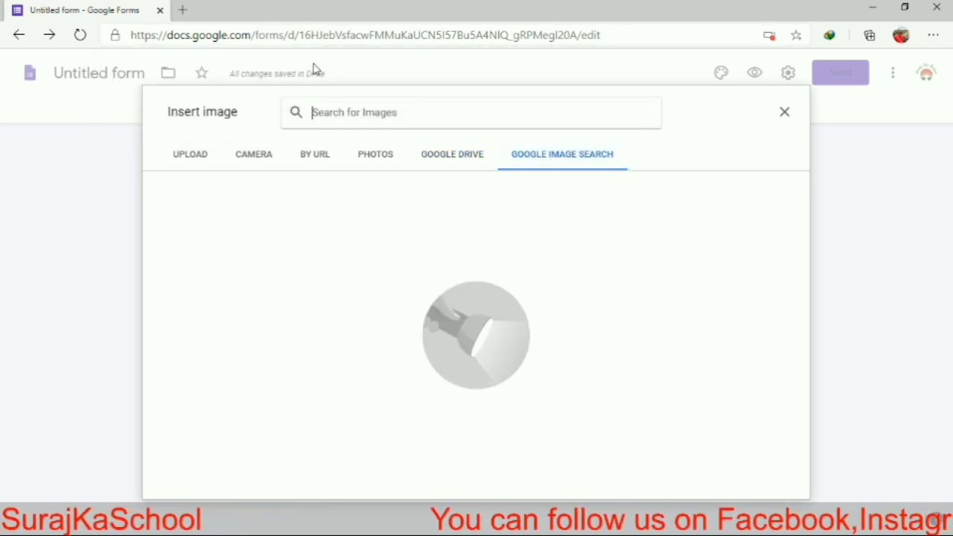
pyautogui.click(784, 113)
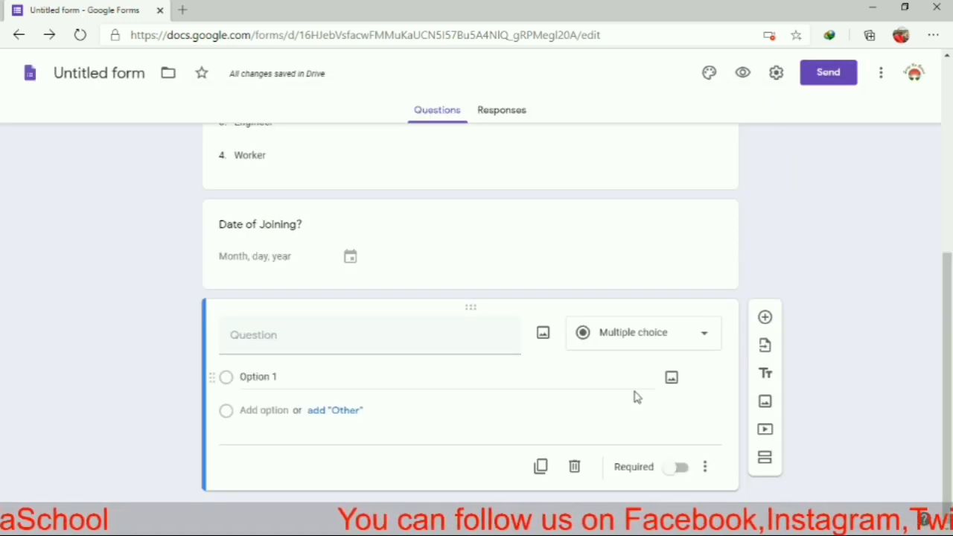
pyautogui.click(686, 345)
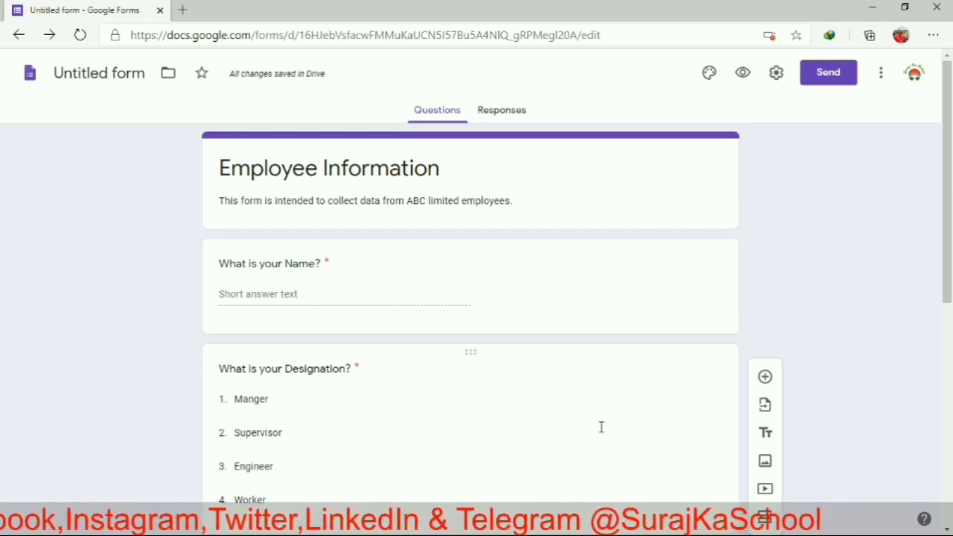
# Step: Look at the form's responses, the spreadsheet option and the other response options, and return to the questions
pyautogui.click(510, 111)
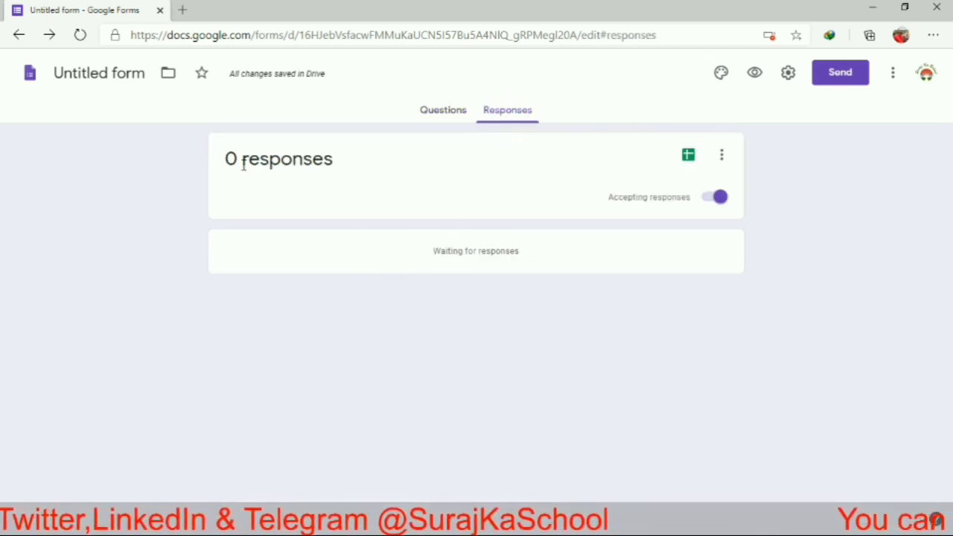
pyautogui.moveTo(226, 158); pyautogui.dragTo(333, 160)
pyautogui.click(328, 159)
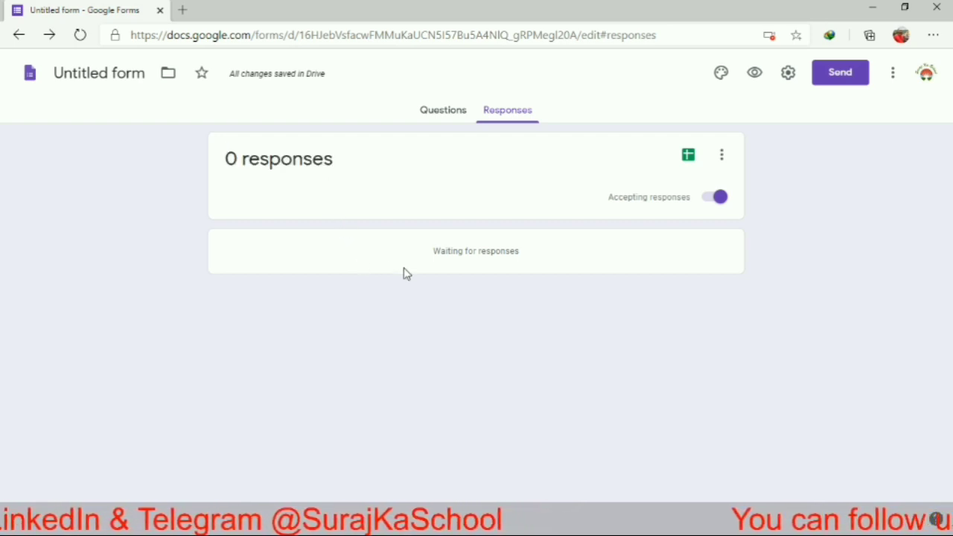
pyautogui.click(618, 39)
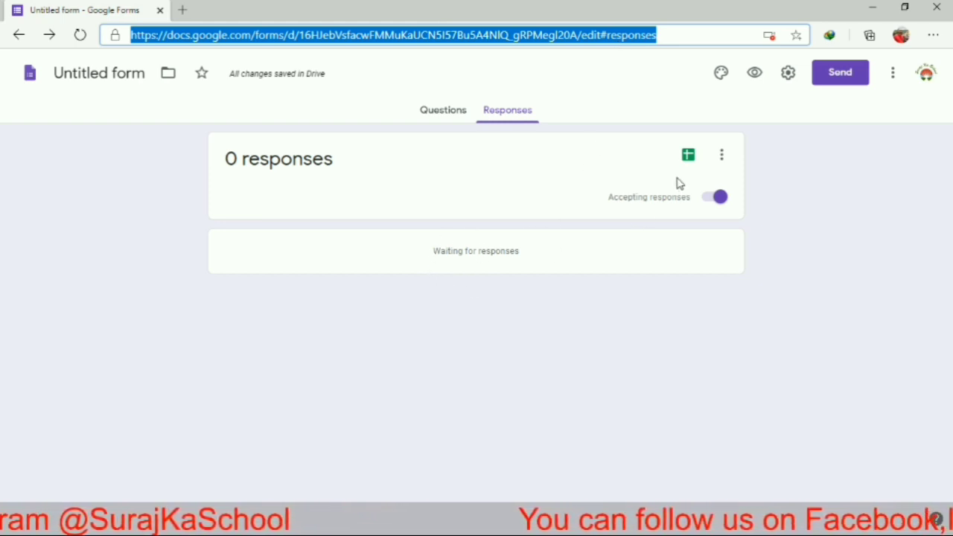
pyautogui.click(688, 157)
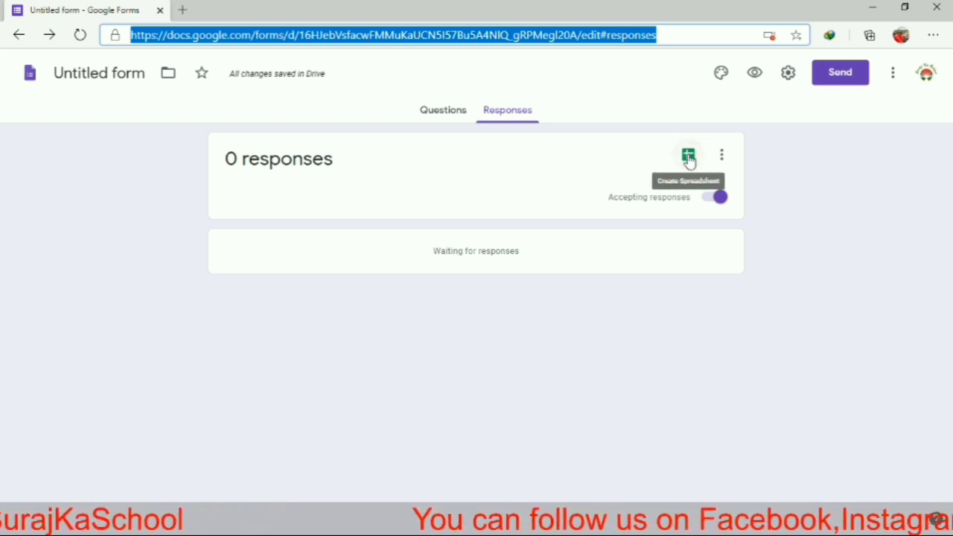
pyautogui.click(722, 158)
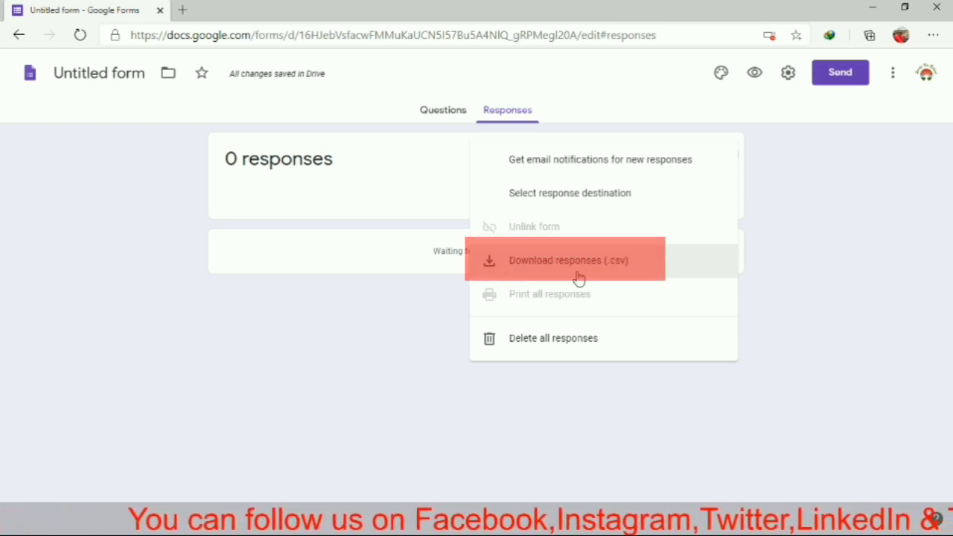
pyautogui.click(411, 191)
pyautogui.click(443, 110)
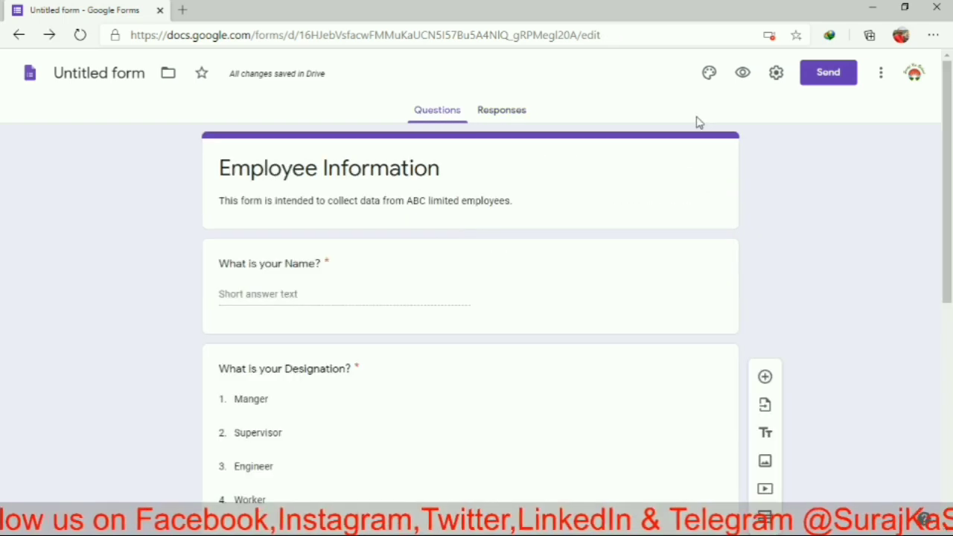
# Step: Preview the Employee Information form and look through all its questions down to the submit area and back
pyautogui.click(743, 74)
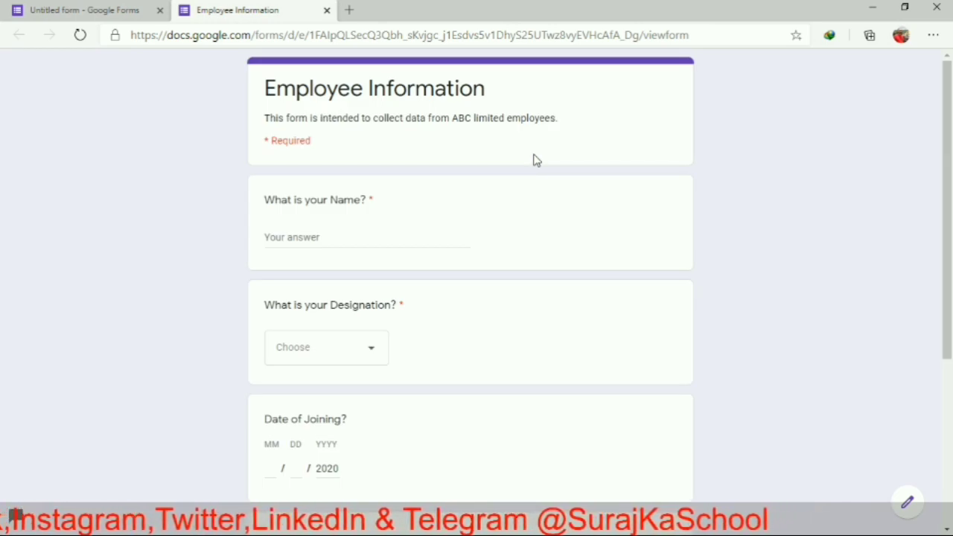
pyautogui.scroll(-3, 473, 318)
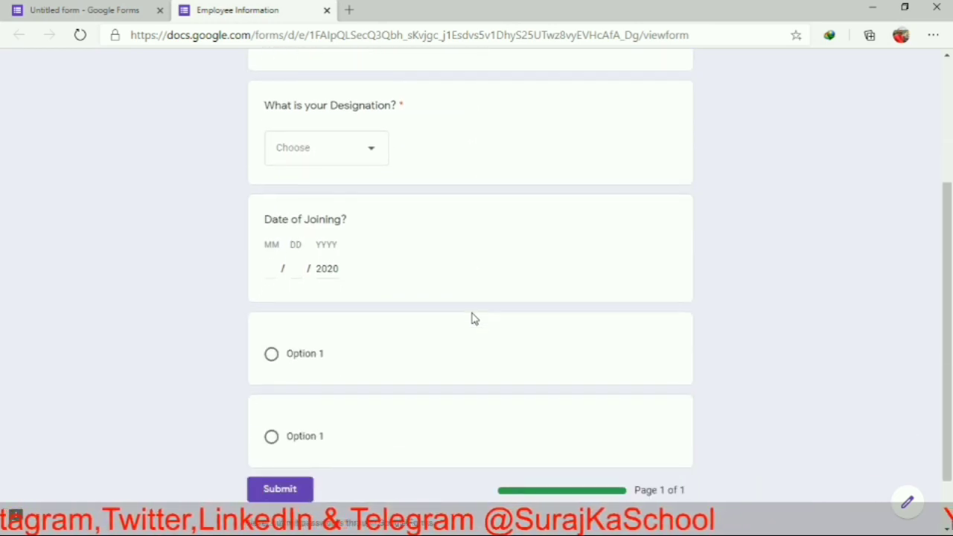
pyautogui.scroll(-1, 473, 318)
pyautogui.scroll(3, 473, 318)
pyautogui.scroll(-3, 474, 318)
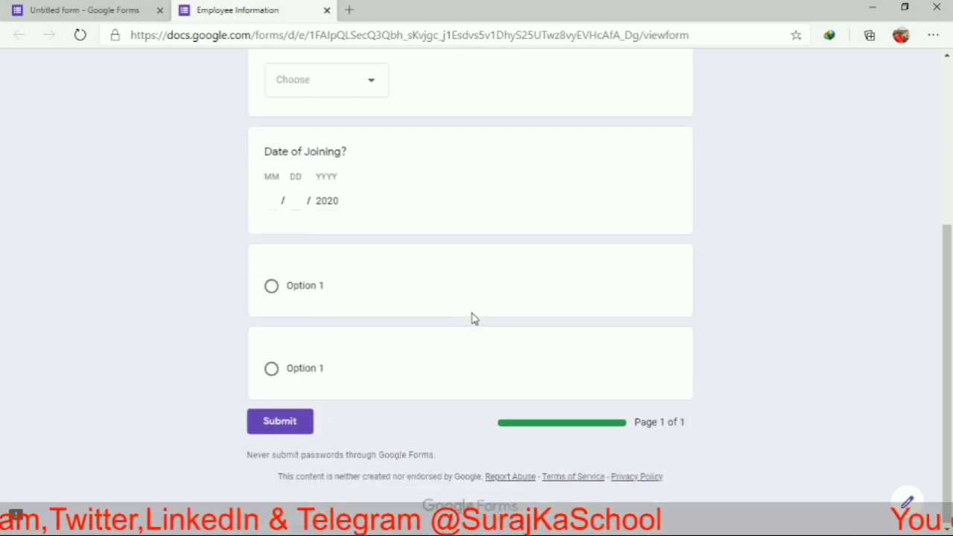
pyautogui.scroll(3, 474, 318)
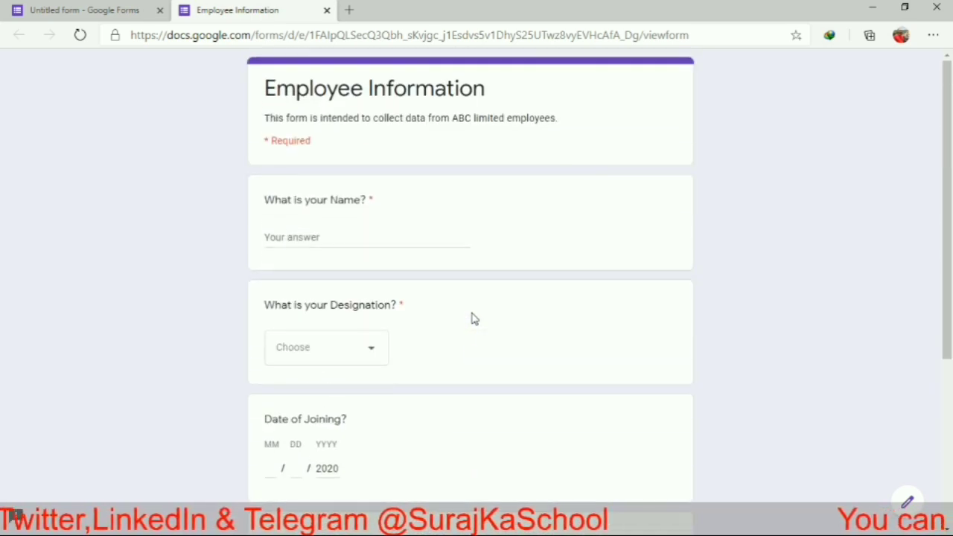
# Step: Test the required name and designation questions in the preview by leaving both without an answer
pyautogui.click(321, 238)
pyautogui.click(355, 351)
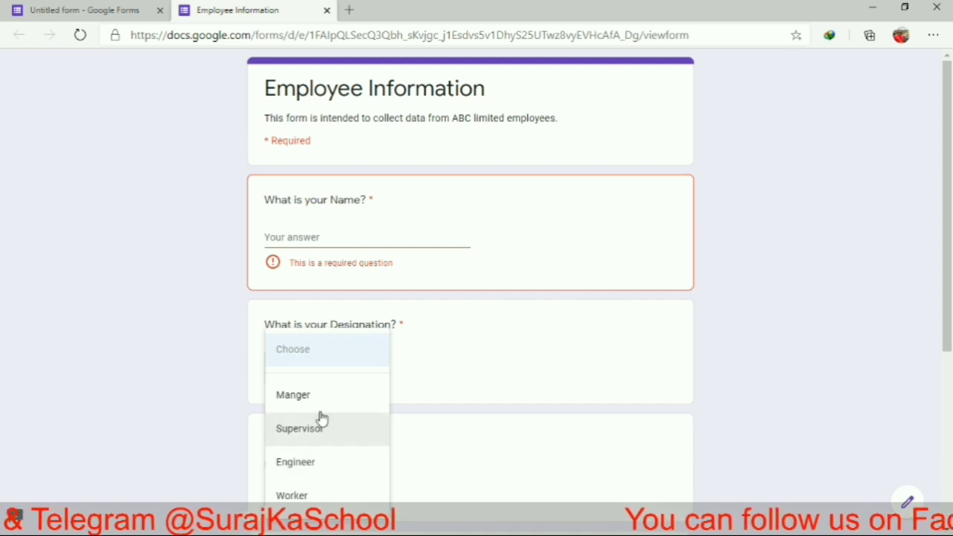
pyautogui.click(324, 404)
pyautogui.click(358, 366)
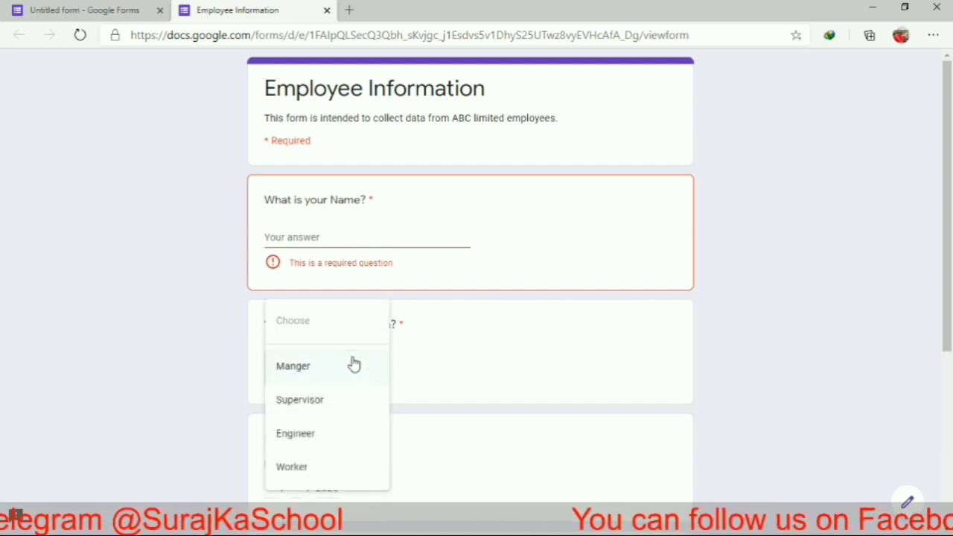
pyautogui.click(342, 319)
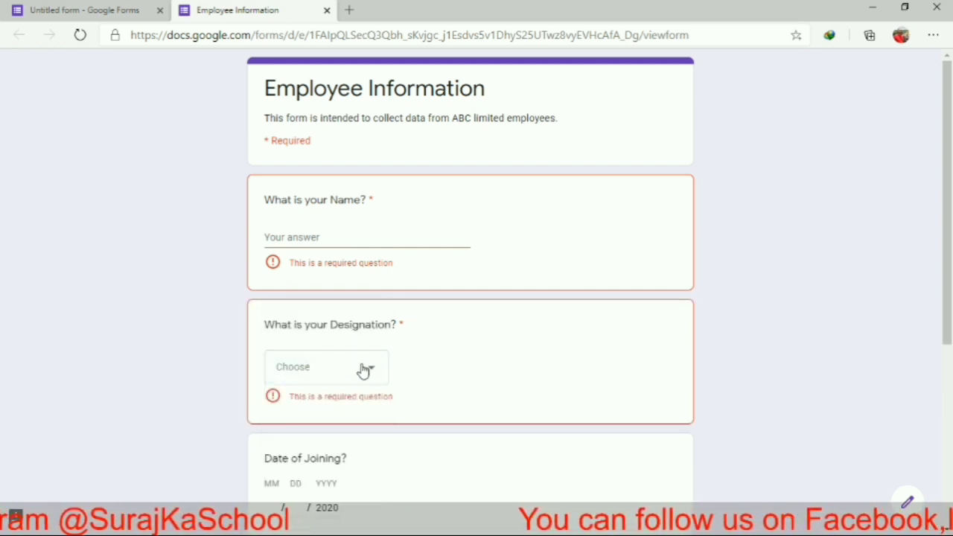
# Step: Examine the notices under the name and designation questions and the rest of the previewed form down to the submit area
pyautogui.moveTo(291, 261); pyautogui.dragTo(387, 240)
pyautogui.click(390, 263)
pyautogui.click(309, 263)
pyautogui.scroll(-2, 308, 264)
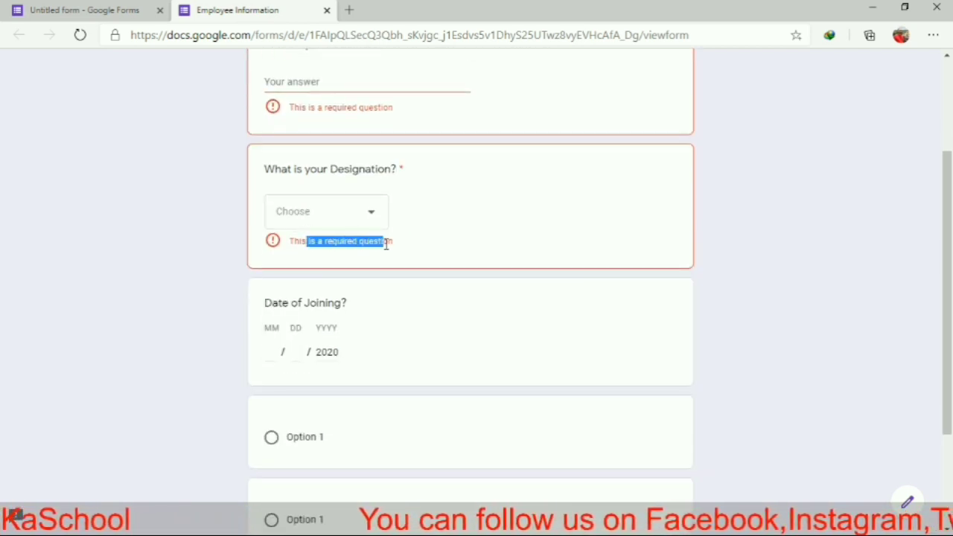
pyautogui.click(387, 242)
pyautogui.scroll(-2, 386, 243)
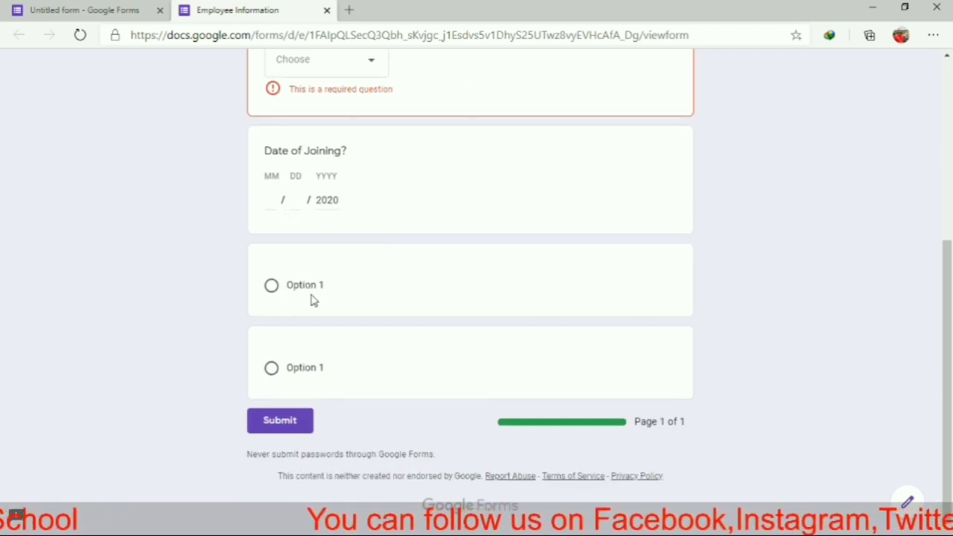
pyautogui.scroll(4, 365, 216)
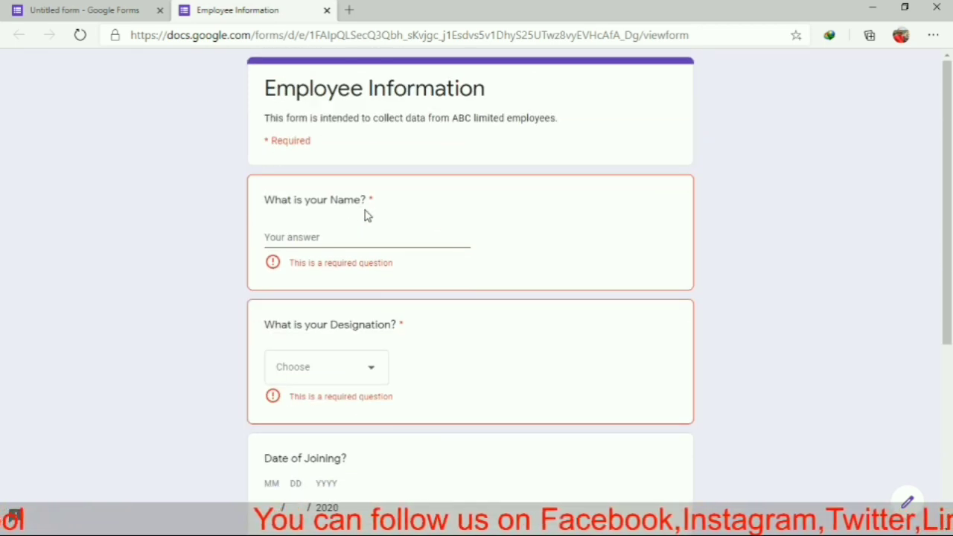
pyautogui.scroll(-2, 365, 215)
pyautogui.scroll(2, 368, 191)
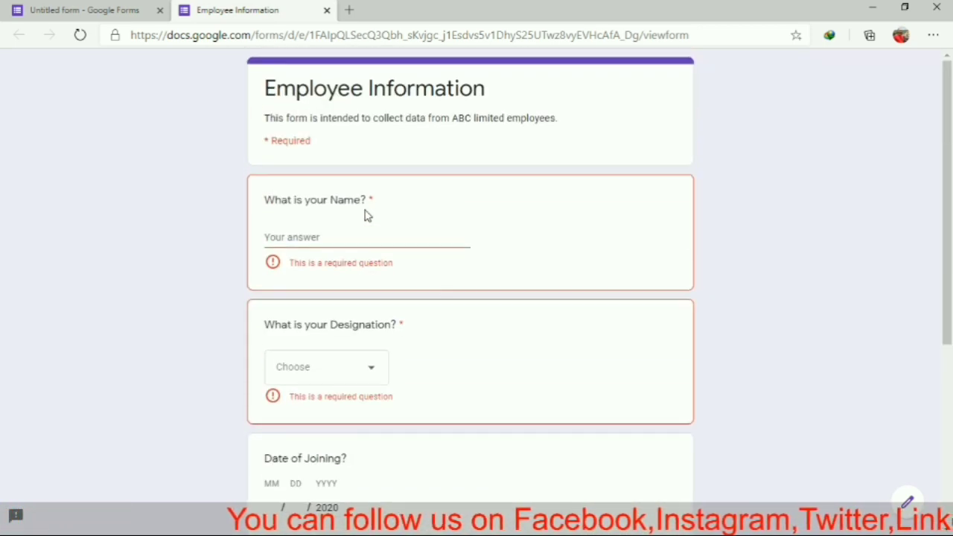
pyautogui.click(147, 6)
pyautogui.click(320, 6)
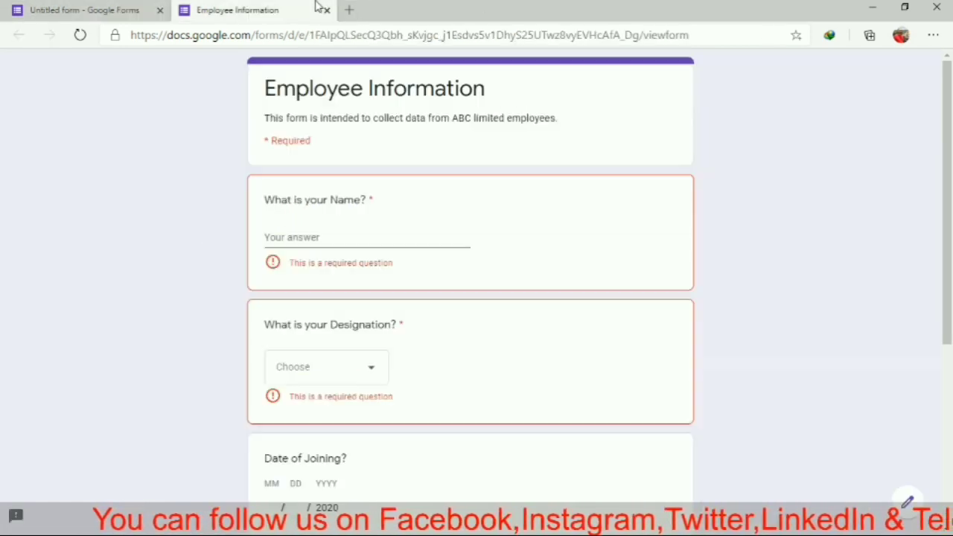
pyautogui.scroll(-4, 351, 348)
pyautogui.scroll(1, 351, 350)
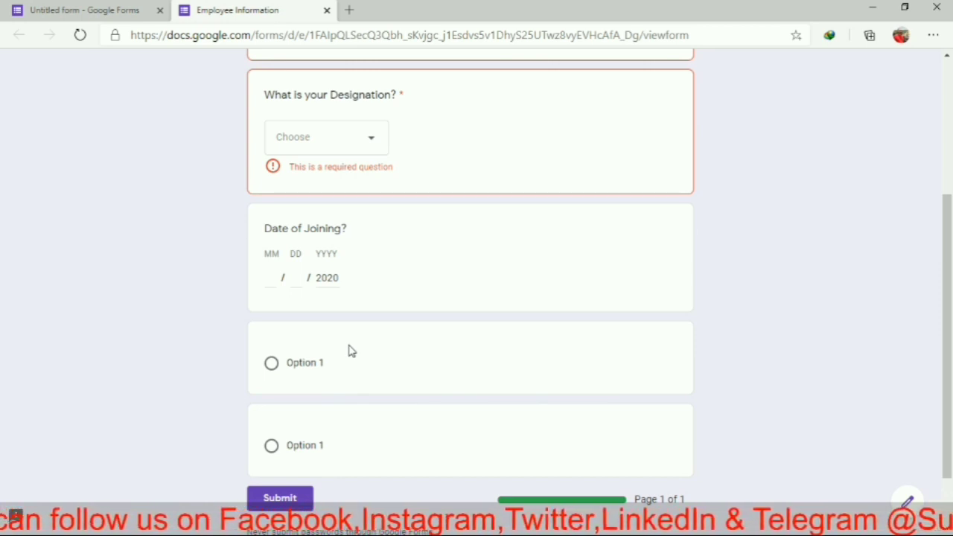
# Step: Return to the form editor and review the email, link and embed HTML options for sending the form
pyautogui.click(62, 6)
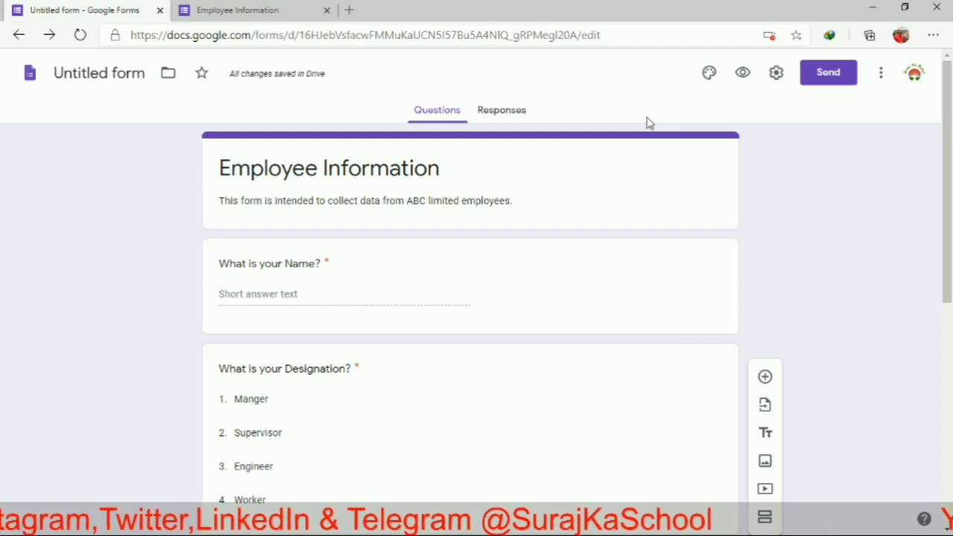
pyautogui.click(829, 74)
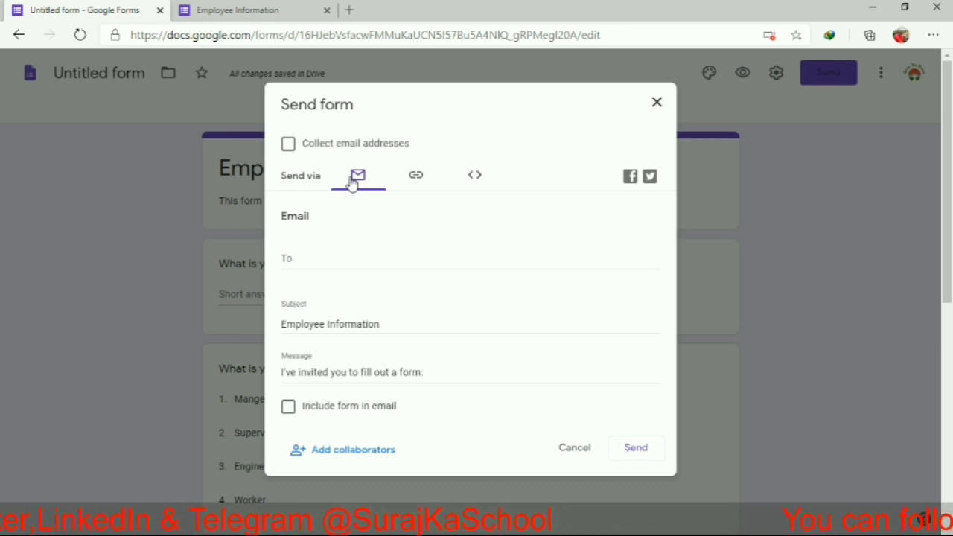
pyautogui.click(416, 177)
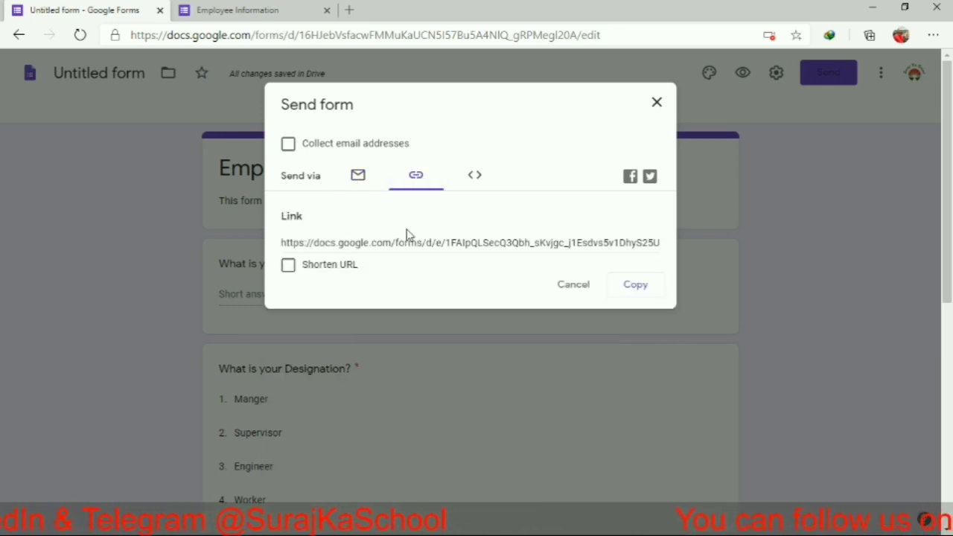
pyautogui.click(474, 177)
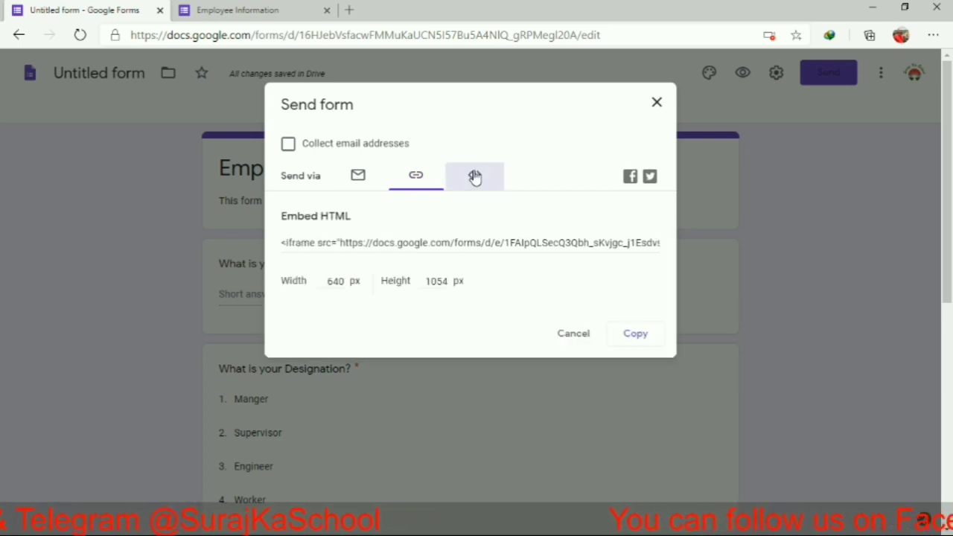
pyautogui.click(399, 246)
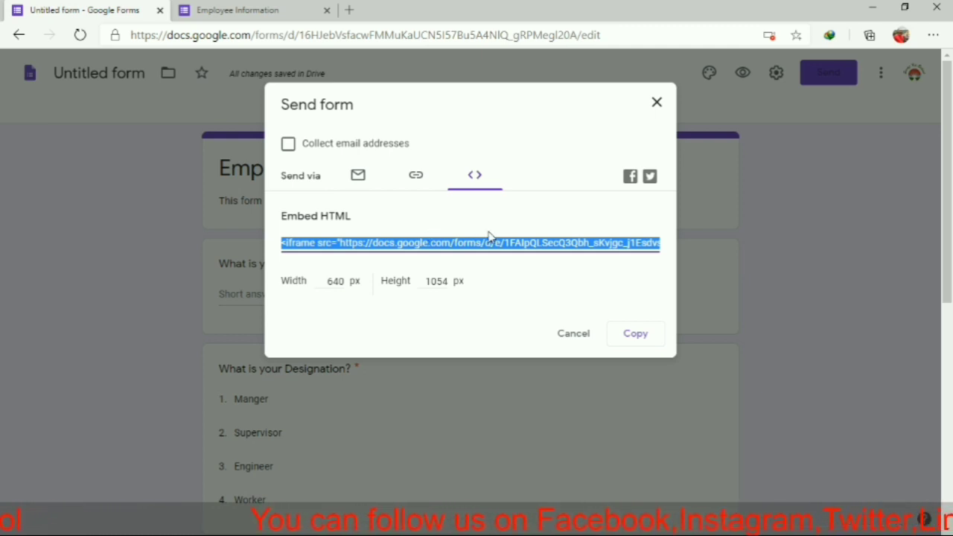
pyautogui.click(581, 215)
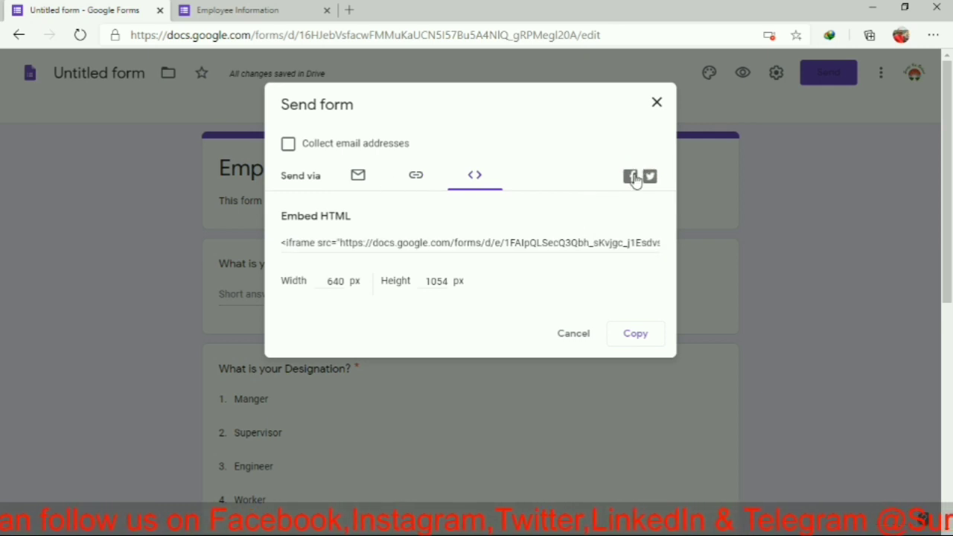
# Step: Choose a link as the way to send the form and shorten its URL
pyautogui.click(411, 184)
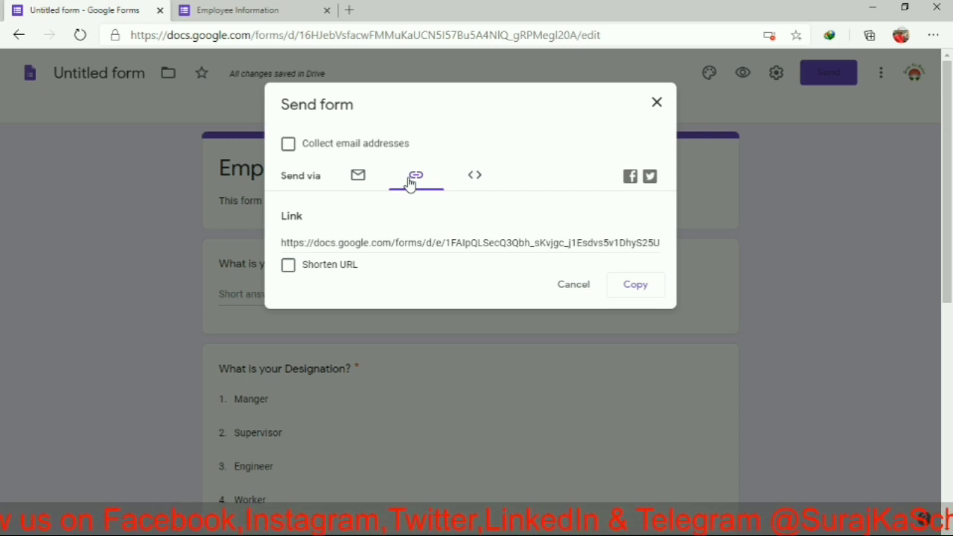
pyautogui.click(295, 245)
pyautogui.click(288, 265)
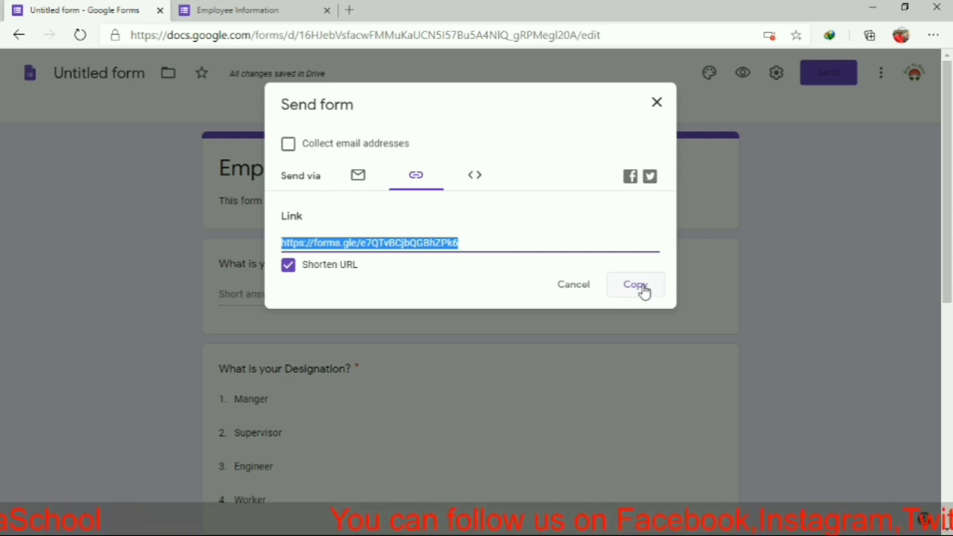
# Step: Choose email as the way to send the form, with collecting email addresses turned on, and open the recipient field for entry
pyautogui.click(358, 174)
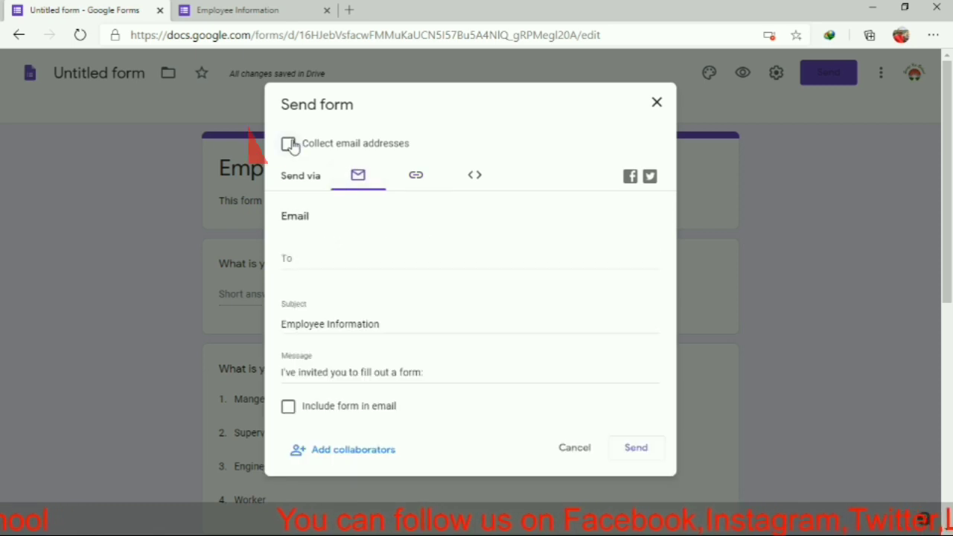
pyautogui.click(290, 145)
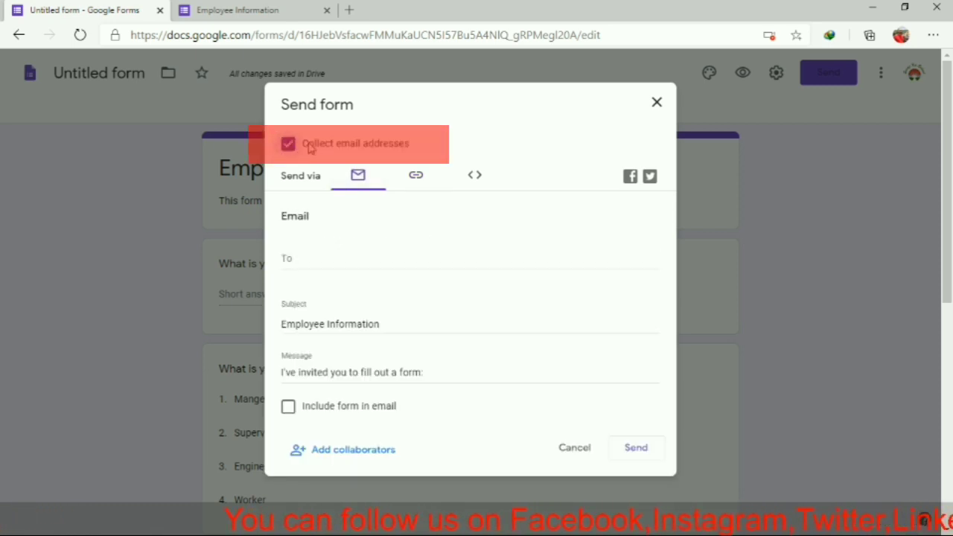
pyautogui.moveTo(418, 148); pyautogui.dragTo(317, 146)
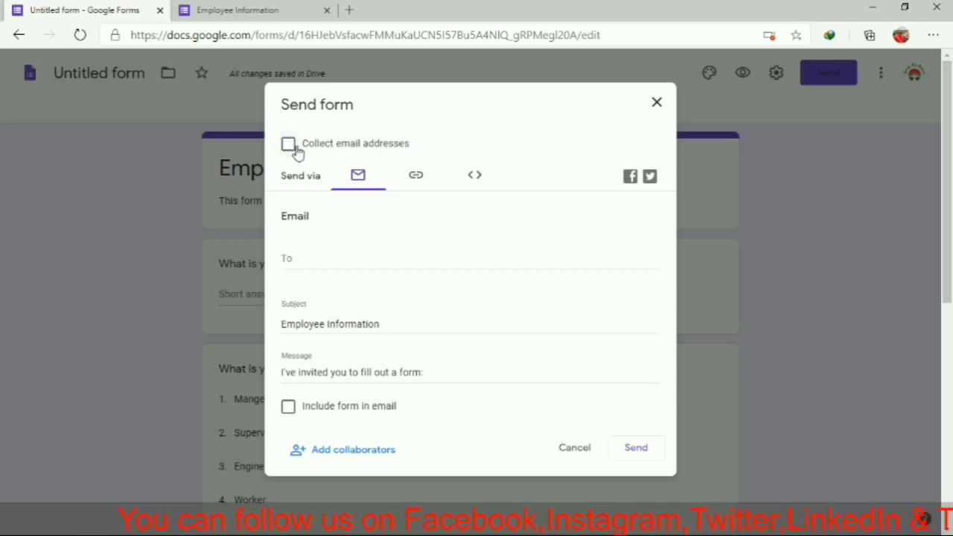
pyautogui.moveTo(308, 152); pyautogui.dragTo(429, 161)
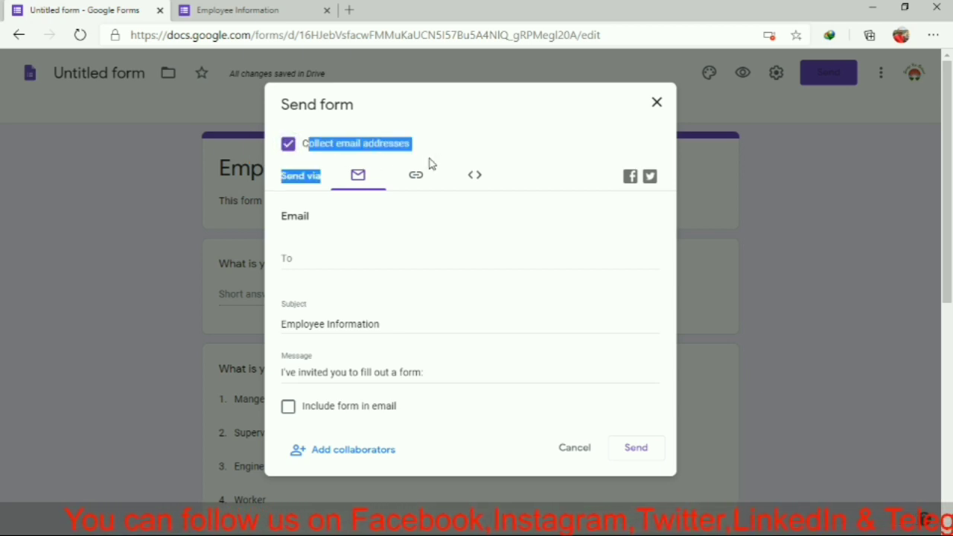
pyautogui.click(420, 160)
pyautogui.click(336, 153)
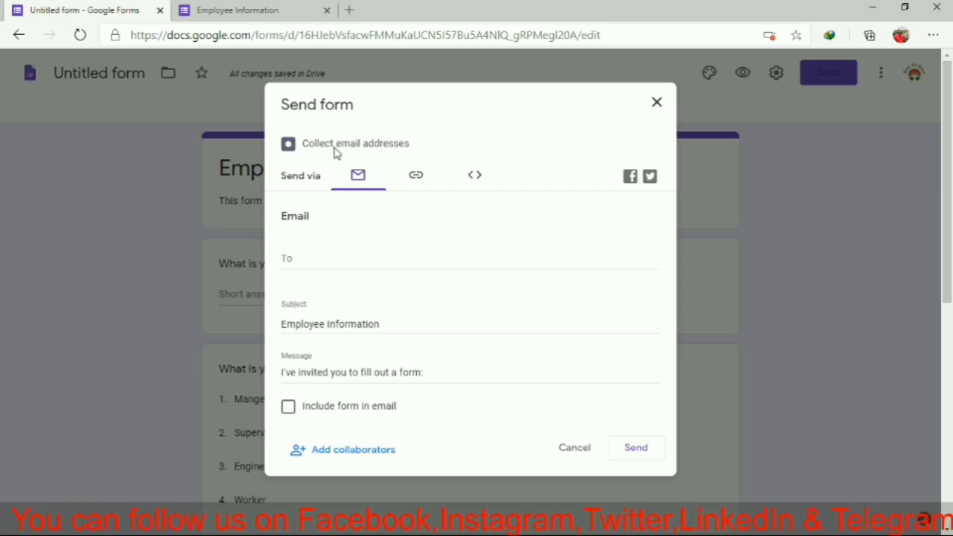
pyautogui.scroll(-2, 350, 237)
pyautogui.click(372, 253)
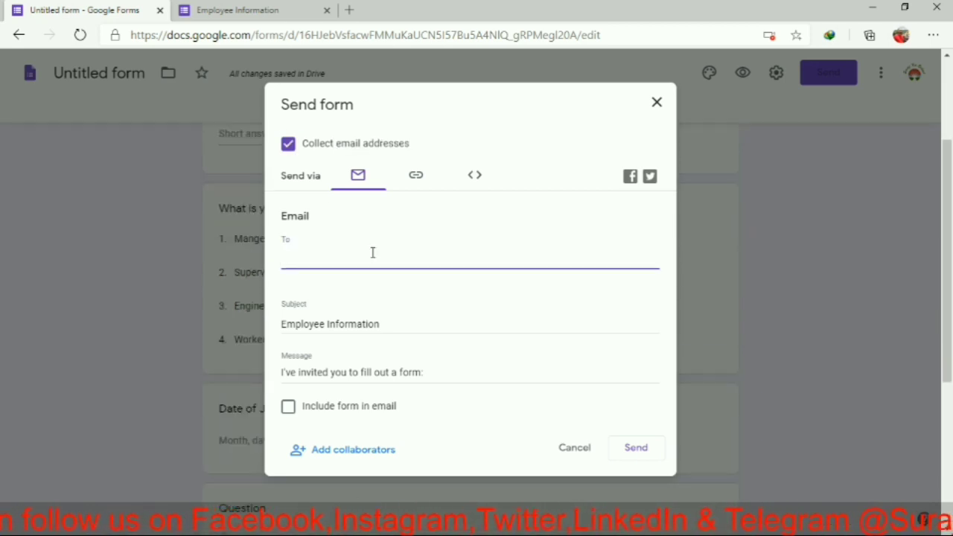
pyautogui.scroll(-2, 372, 253)
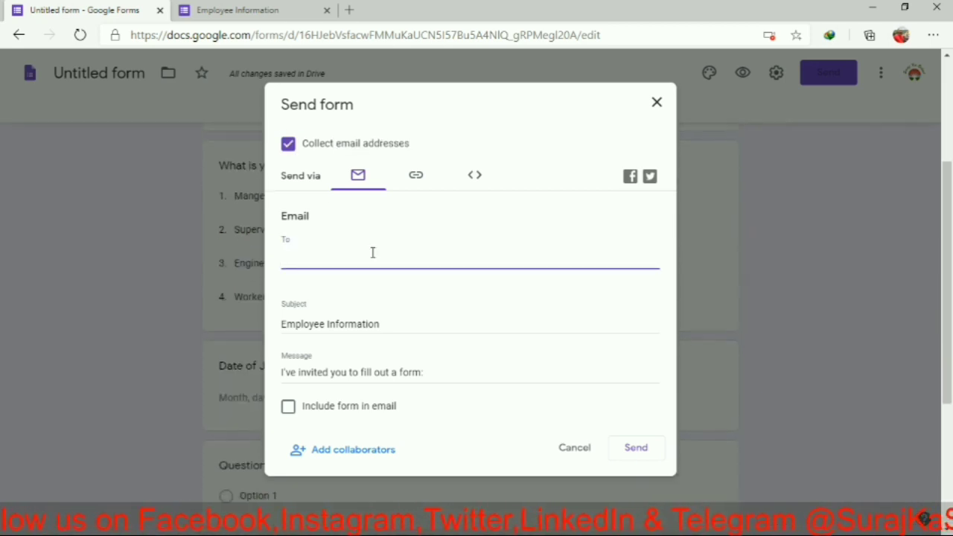
pyautogui.scroll(5, 372, 253)
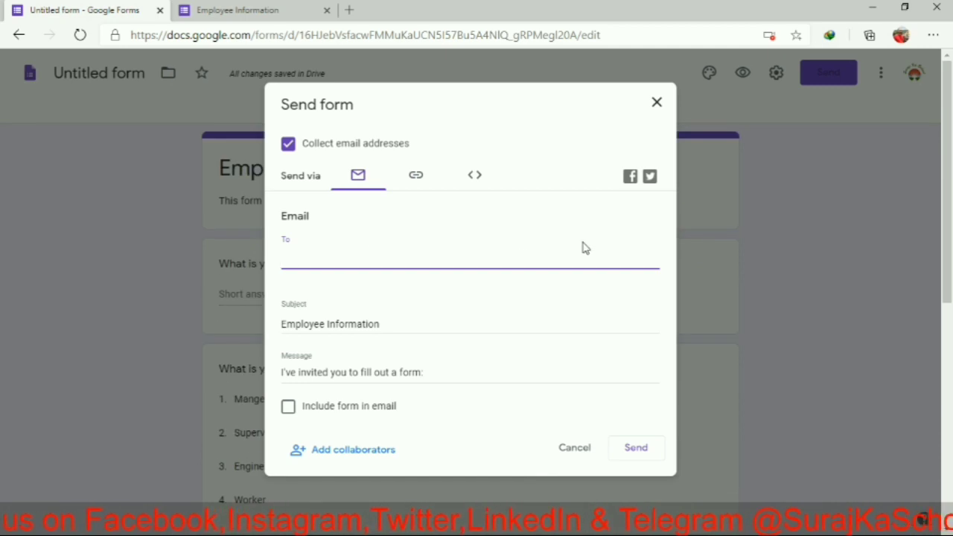